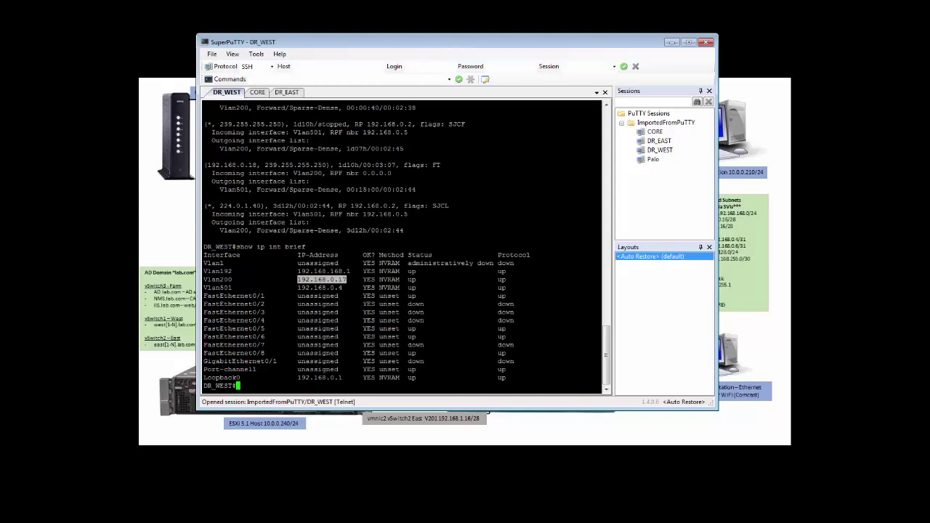
Step: On DR_WEST, list the PIM interfaces and confirm the rendezvous point address is 192.168.0.2
text(show ip pim interface)
key(Return)
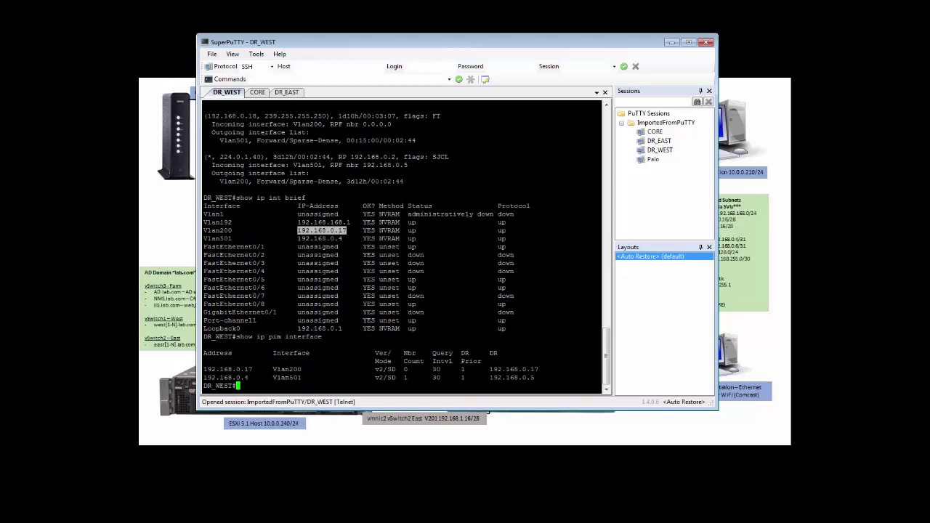
text(show run | inc rp-a)
key(Return)
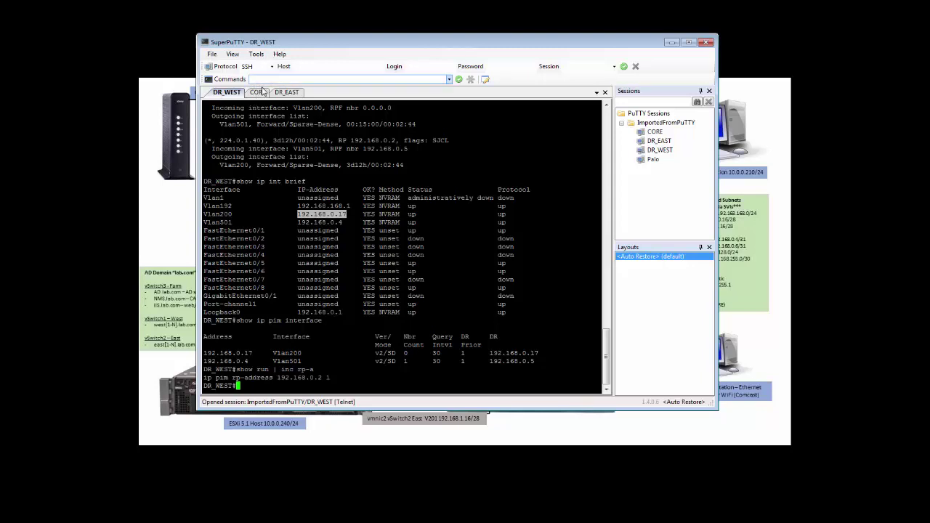
Step: On the CORE switch, list interface addresses with show ip int brief and show PIM interfaces
click(257, 93)
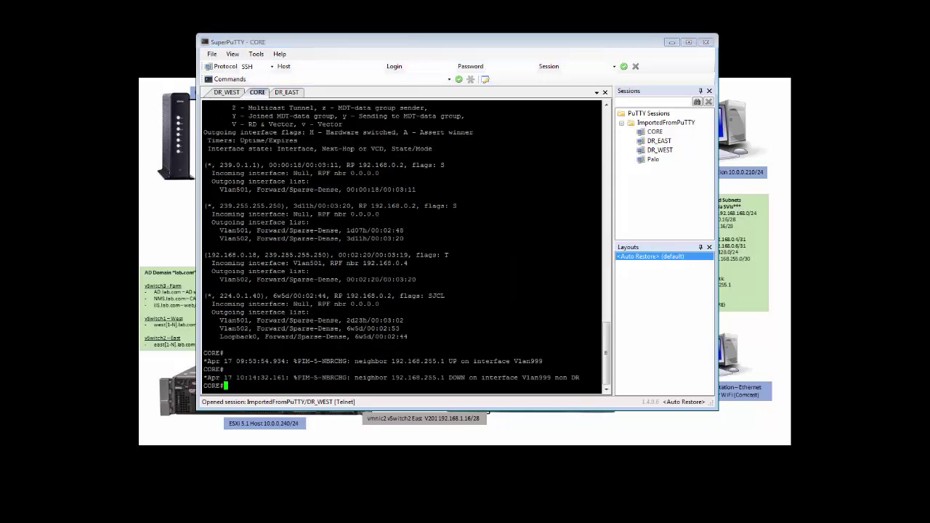
text(show ip int brief)
key(Return)
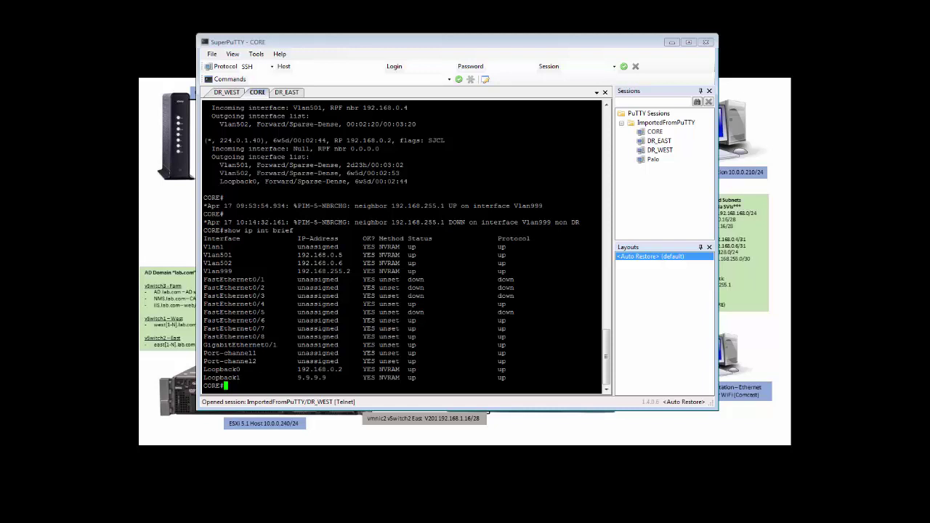
text(show ip pim interface)
key(Return)
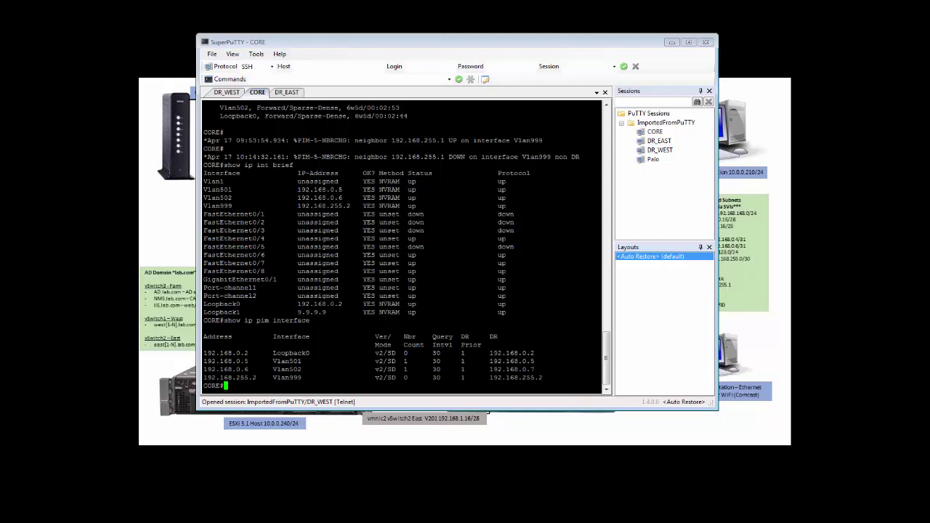
Step: Confirm CORE's rendezvous point is 192.168.0.2 with show run | inc rp-a, then enter show ip mroute
text(show run | inc rp-a)
key(Return)
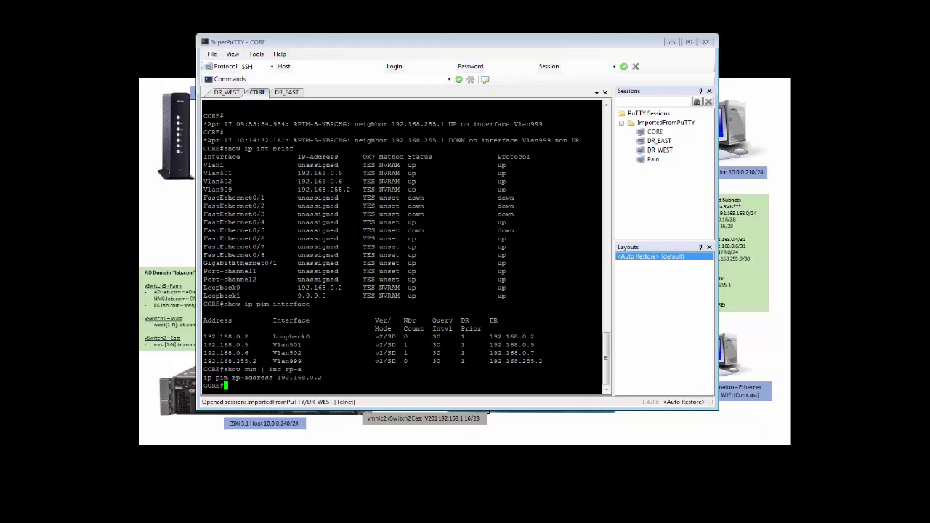
text(show ip mroute)
Step: Display CORE's full multicast routing table and highlight the 192.168.0.18 source for 239.255.255.250
key(Return)
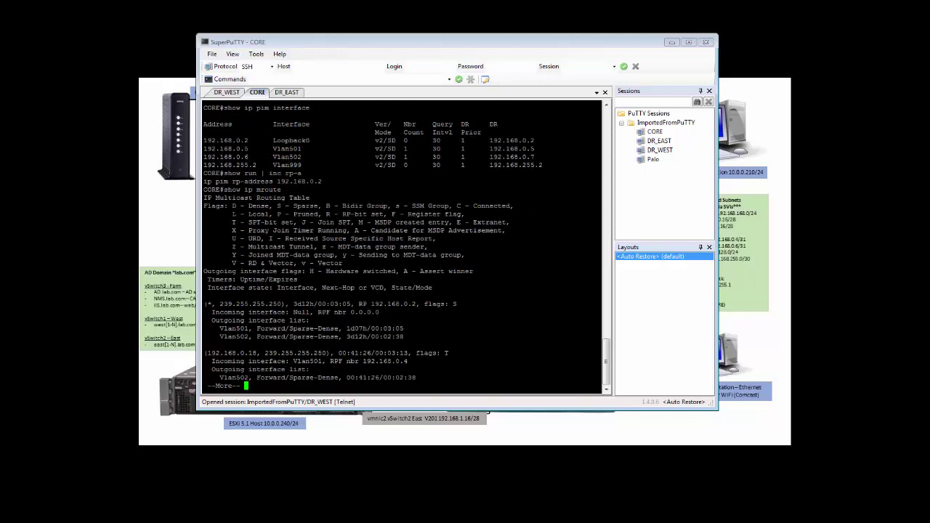
key(space)
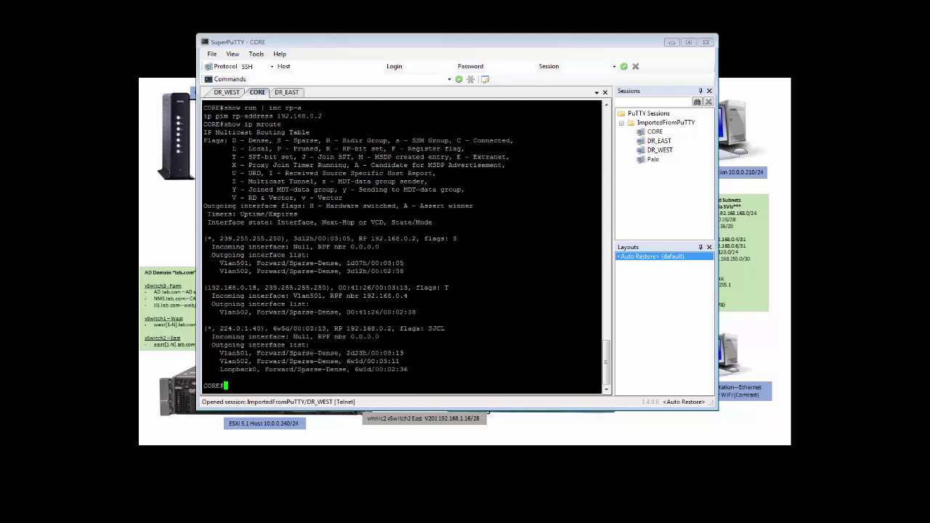
drag(204, 329, 448, 329)
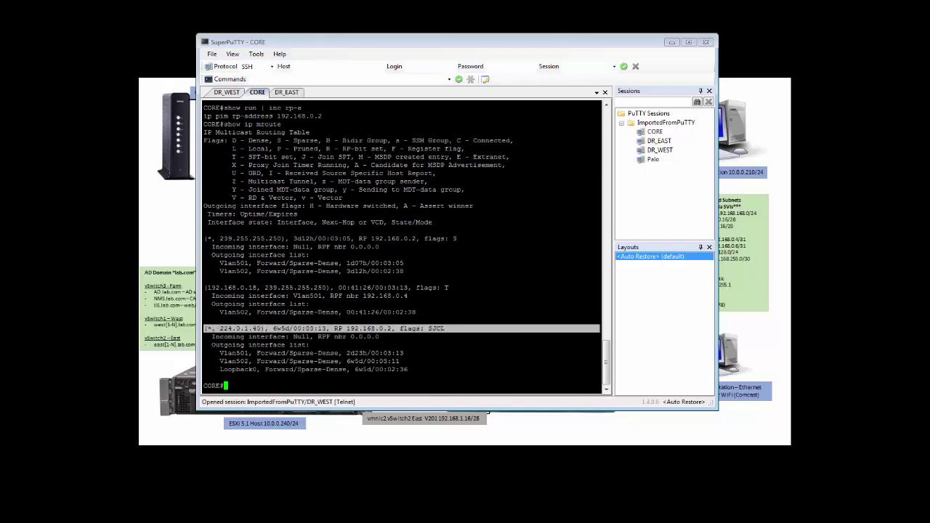
click(448, 329)
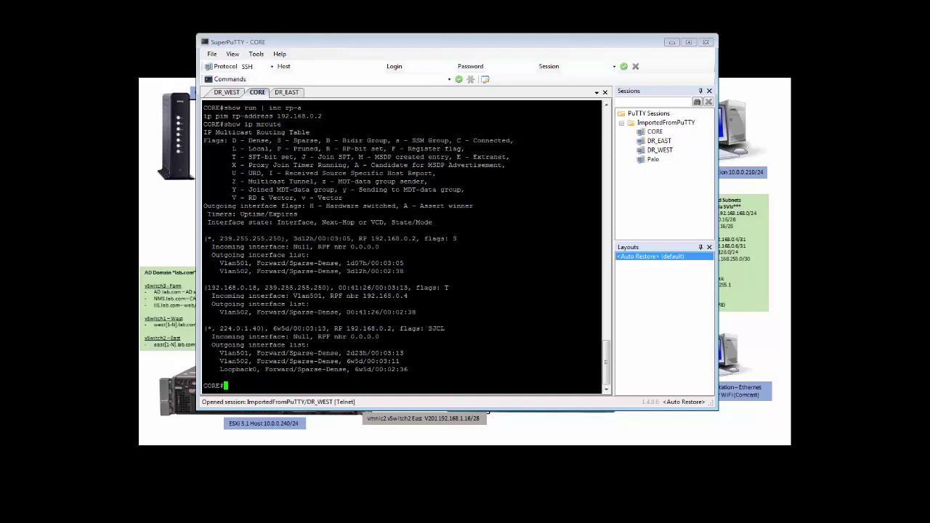
drag(207, 287, 260, 288)
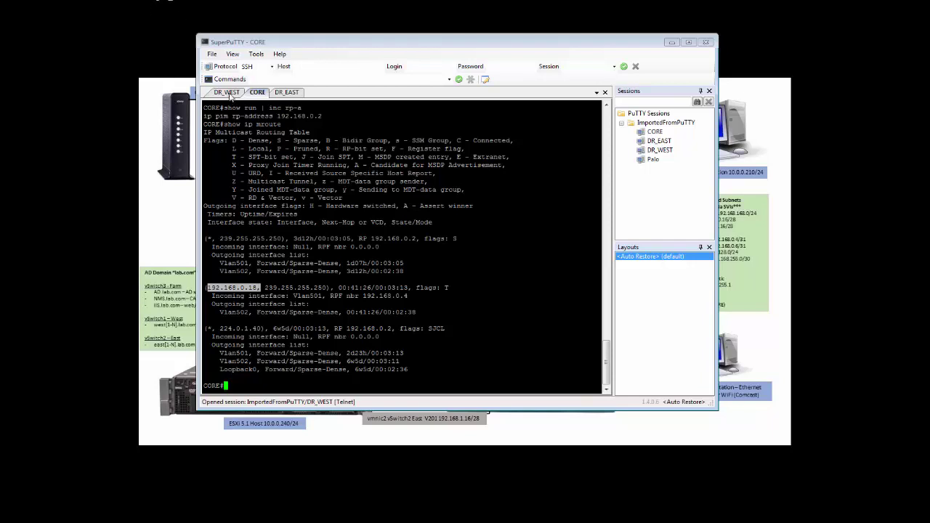
click(228, 93)
click(257, 92)
key(alt+Tab)
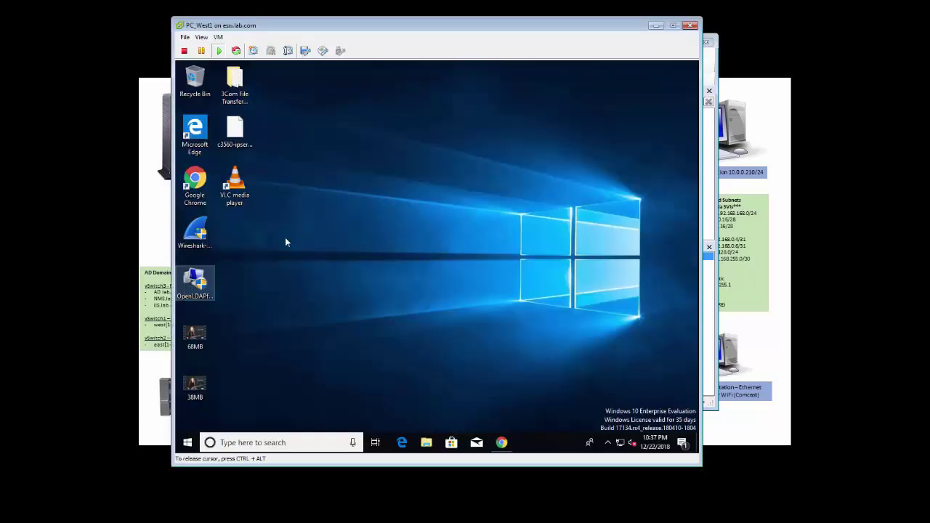
click(285, 238)
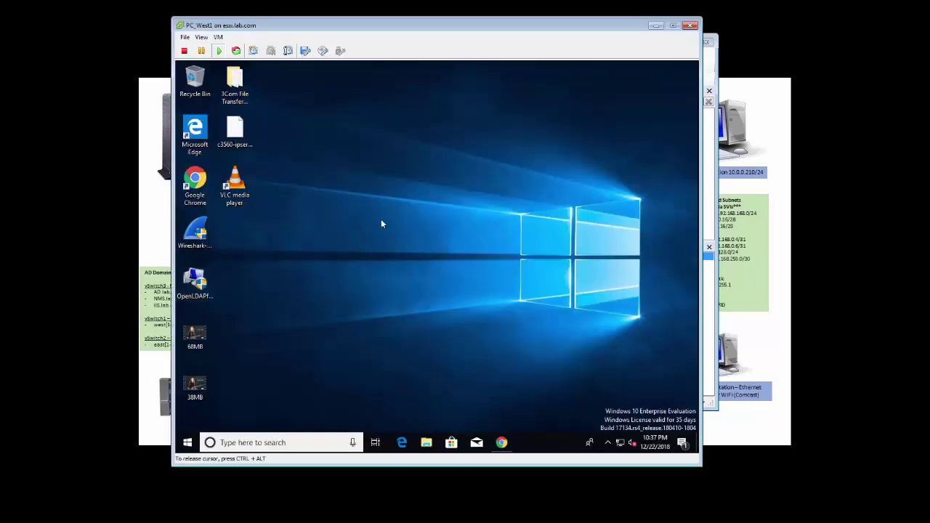
double_click(239, 184)
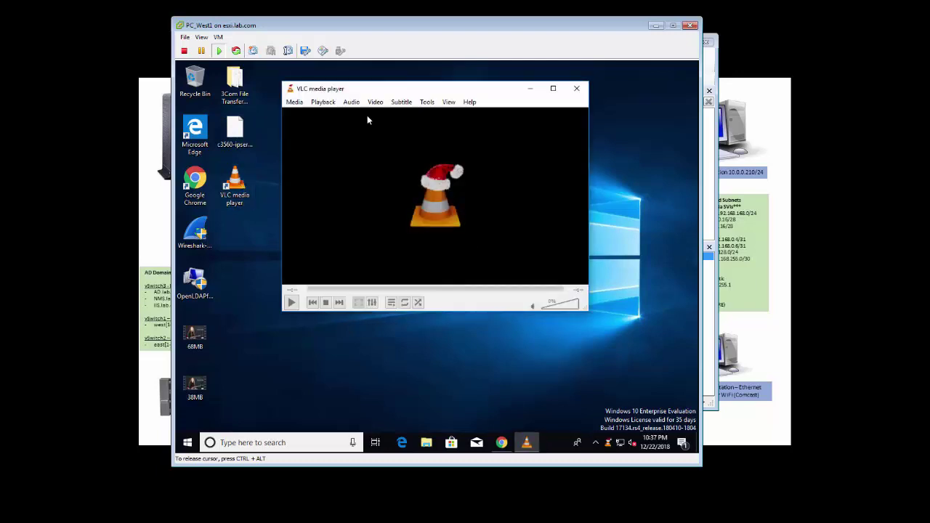
click(295, 102)
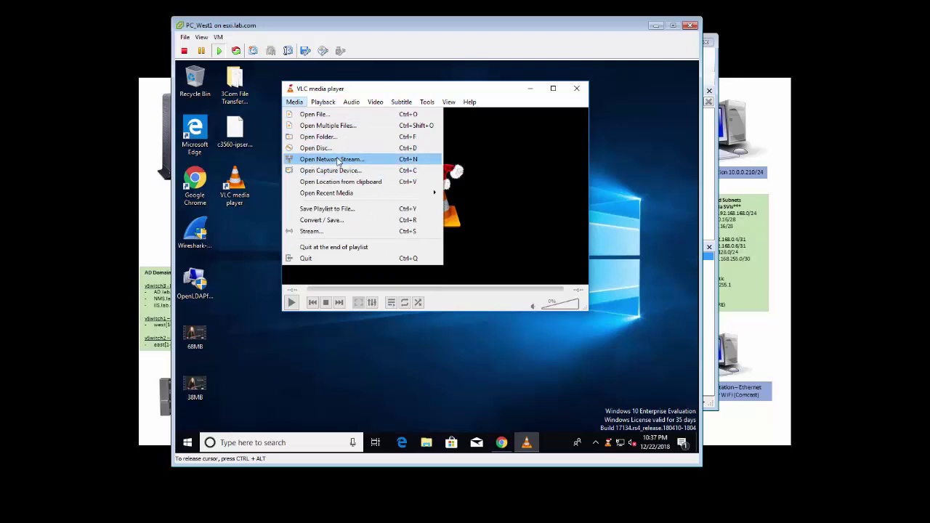
click(339, 160)
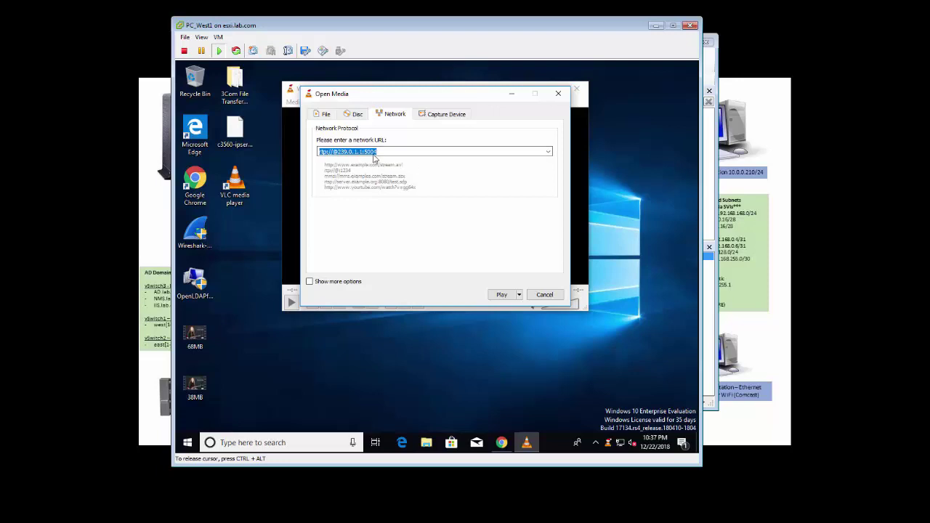
click(501, 296)
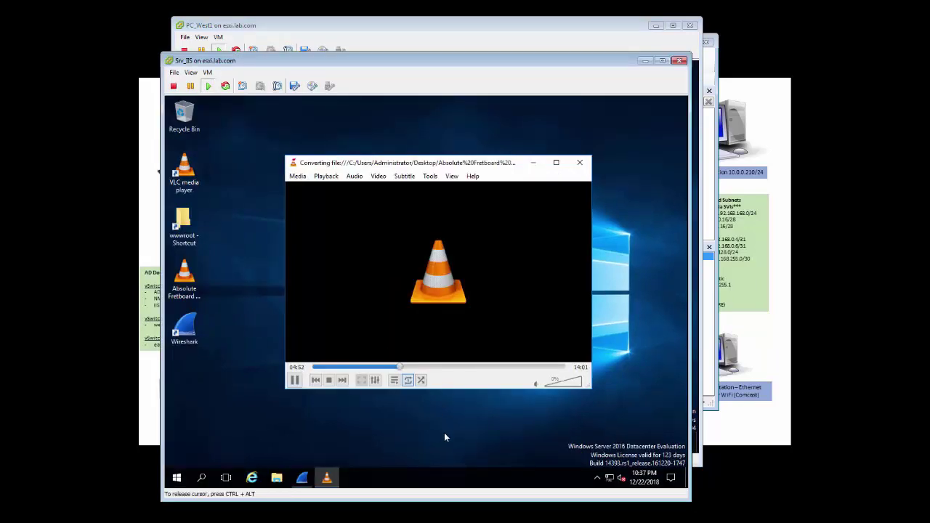
click(645, 61)
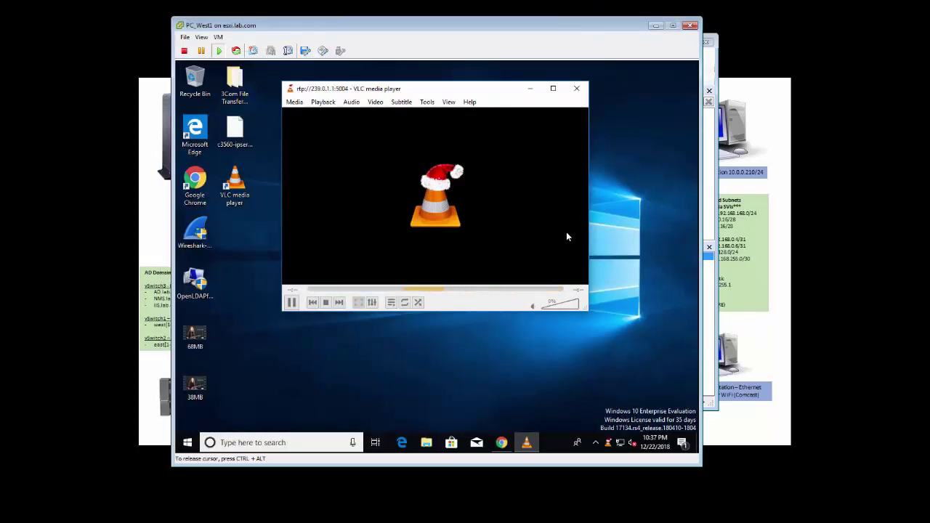
click(653, 27)
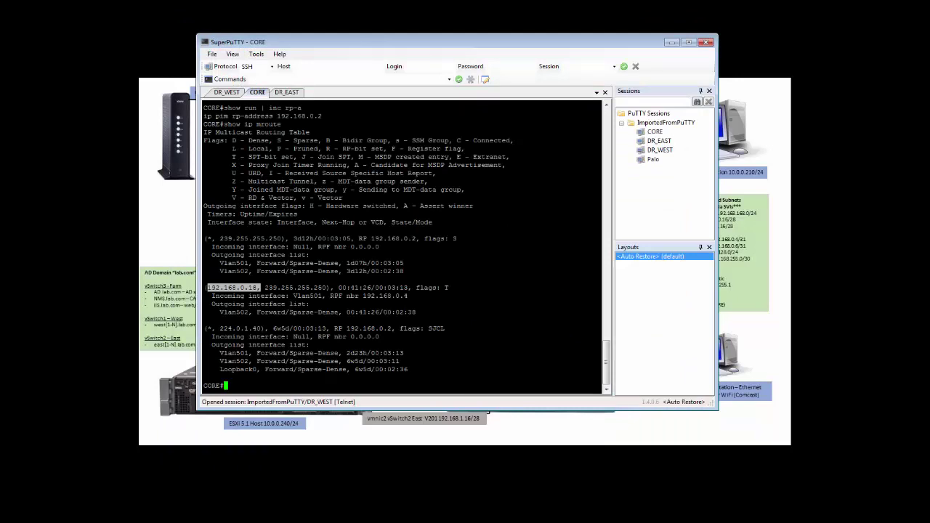
Step: Rerun show ip mroute on CORE to reveal the new (*, 239.0.1.1) entry out Vlan501
text(show ip mroute)
key(Return)
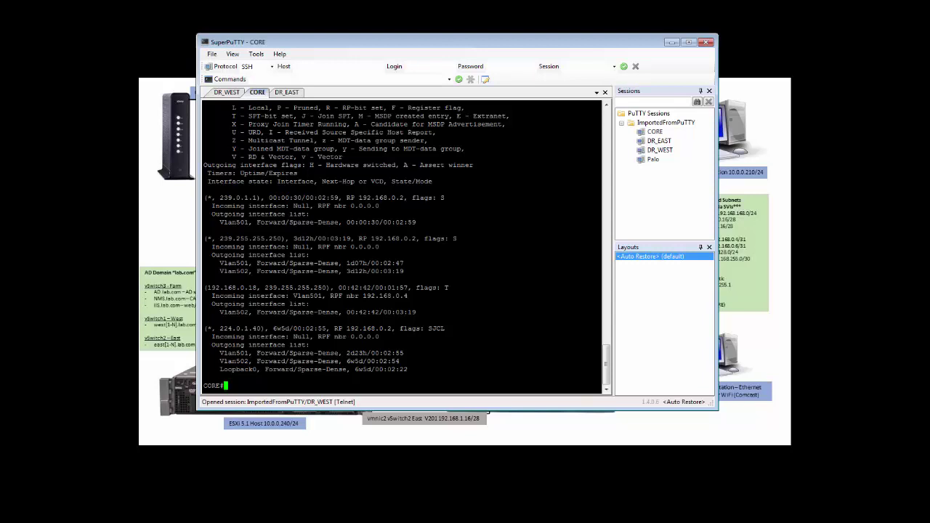
Step: On DR_WEST, view the full show ip mroute output with group 239.0.1.1, then minimize SuperPuTTY
click(227, 92)
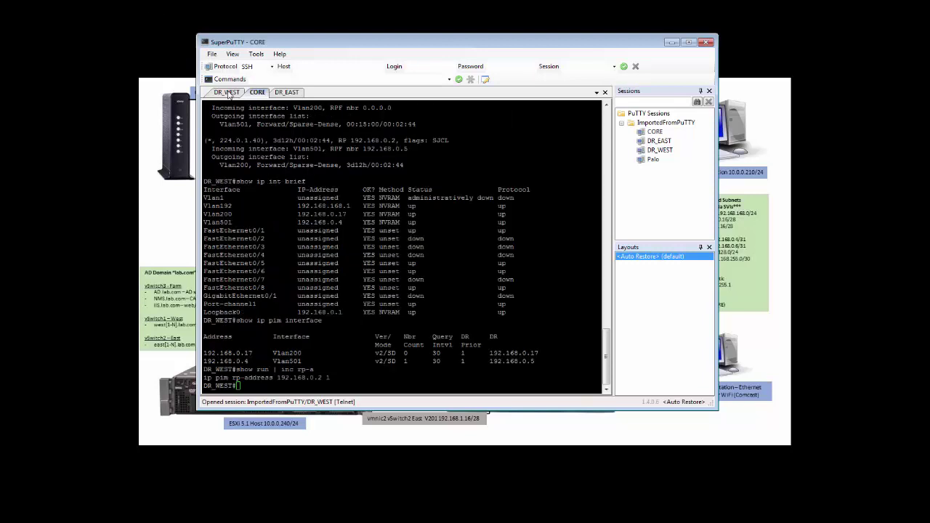
text(shwo)
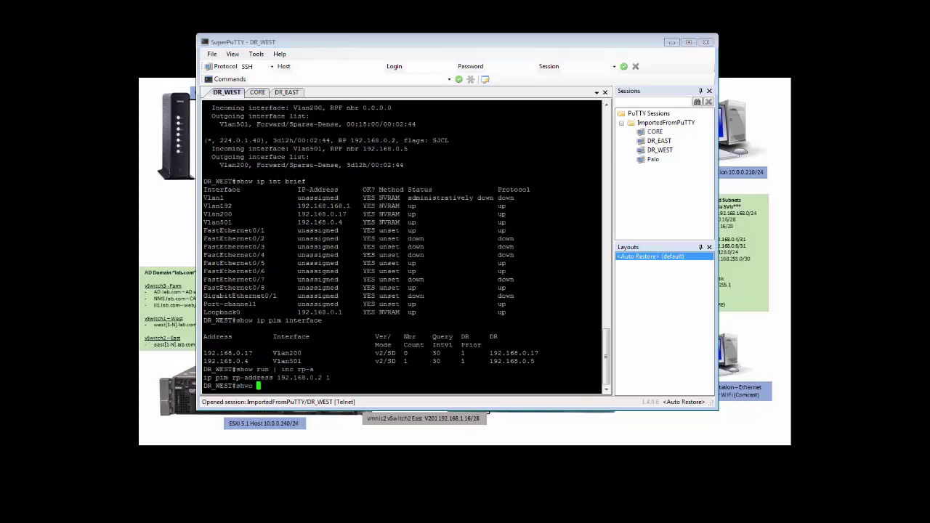
key(BackSpace)
key(BackSpace)
text(ow ip mroute)
key(Return)
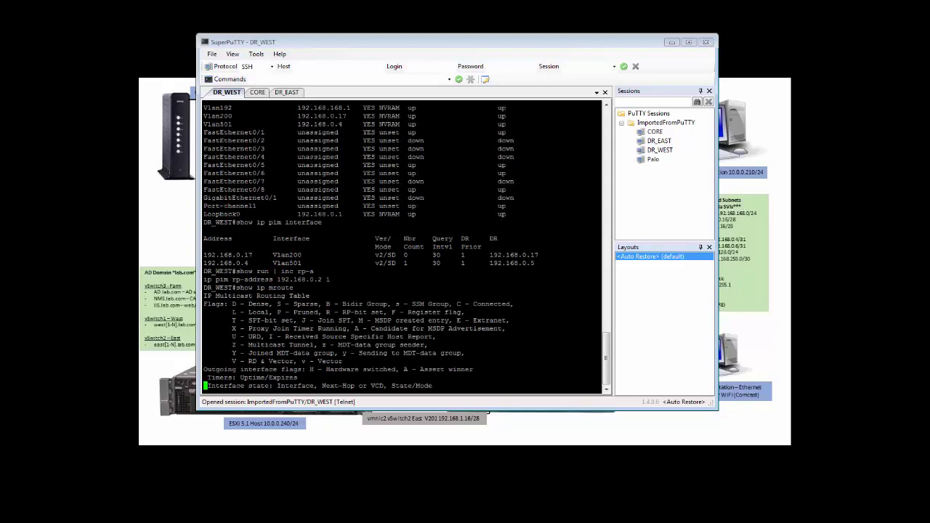
key(space)
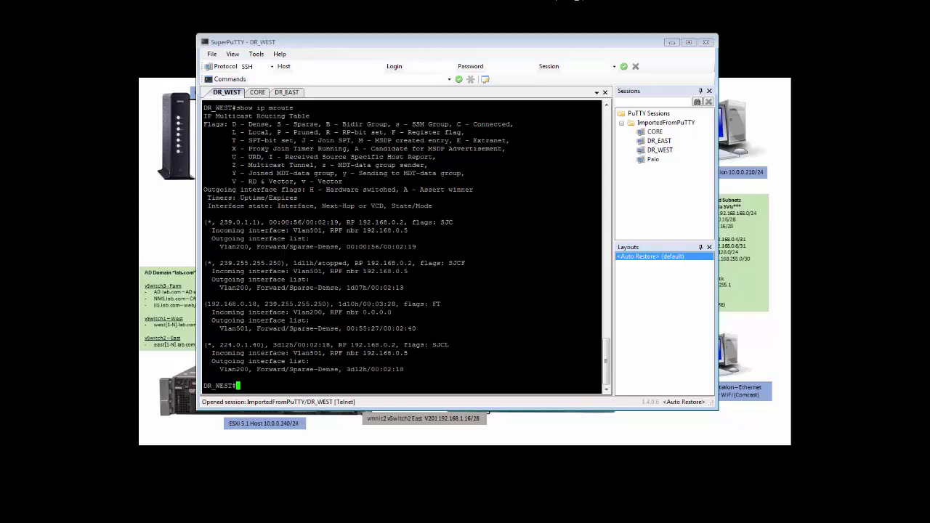
click(671, 42)
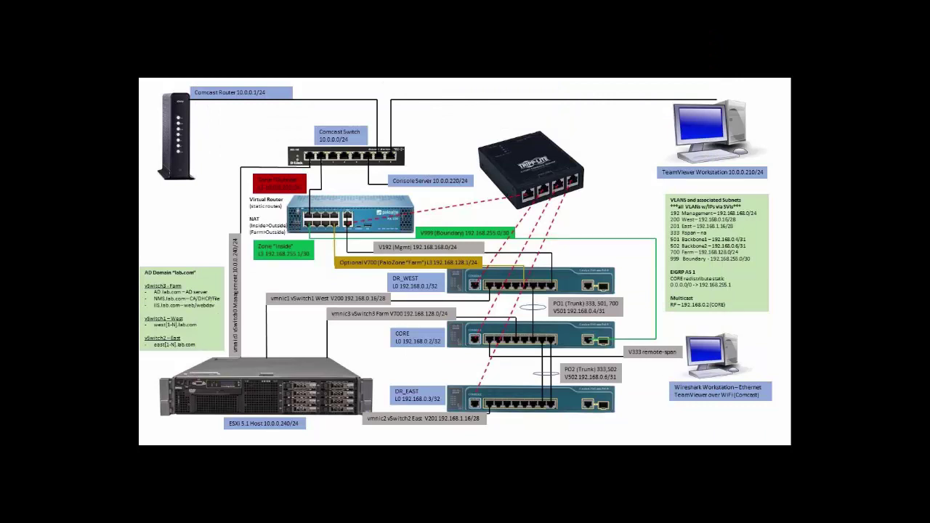
Step: In the Palo Alto web UI, dismiss the commit report and open the traffic logs for 239.0.1.1
key(alt+Tab)
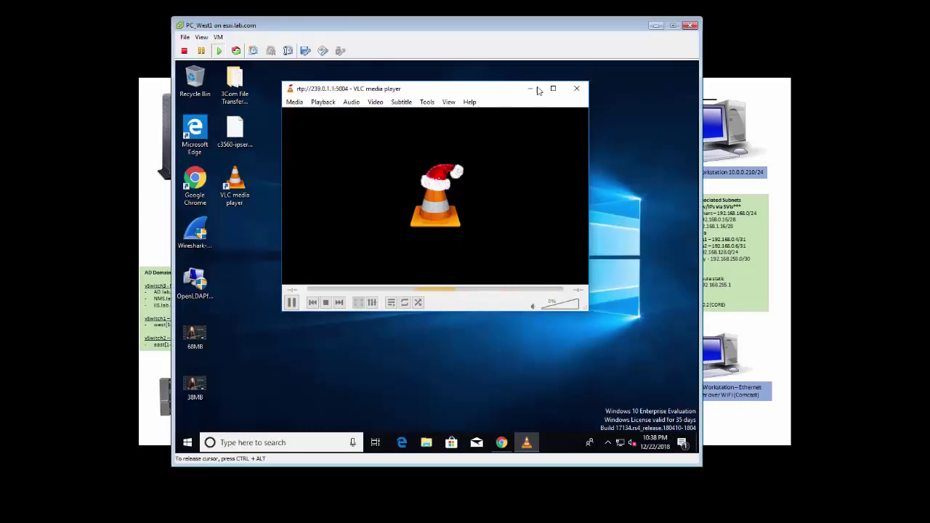
click(280, 359)
click(502, 443)
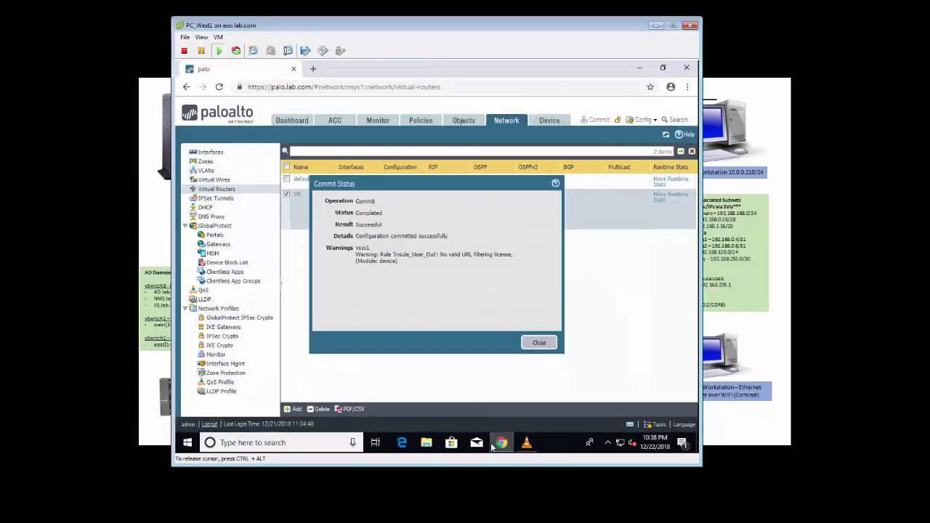
click(539, 343)
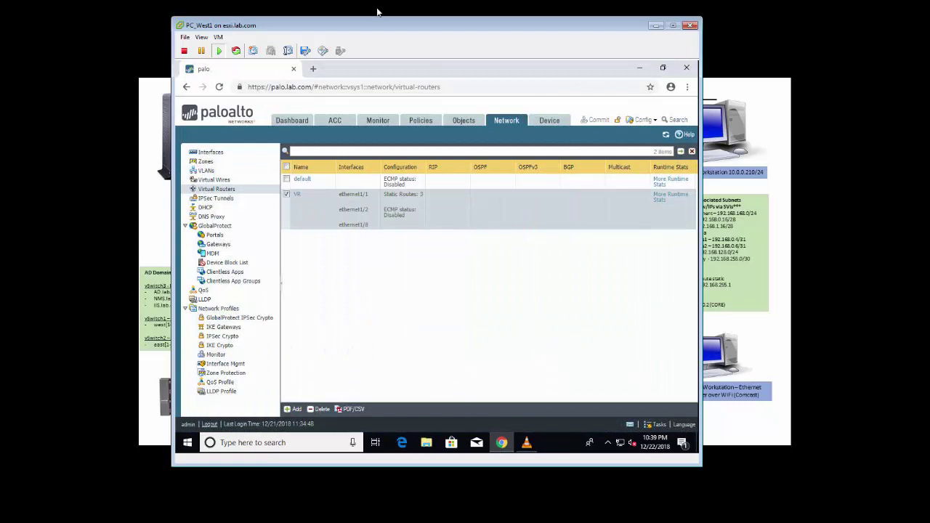
click(372, 126)
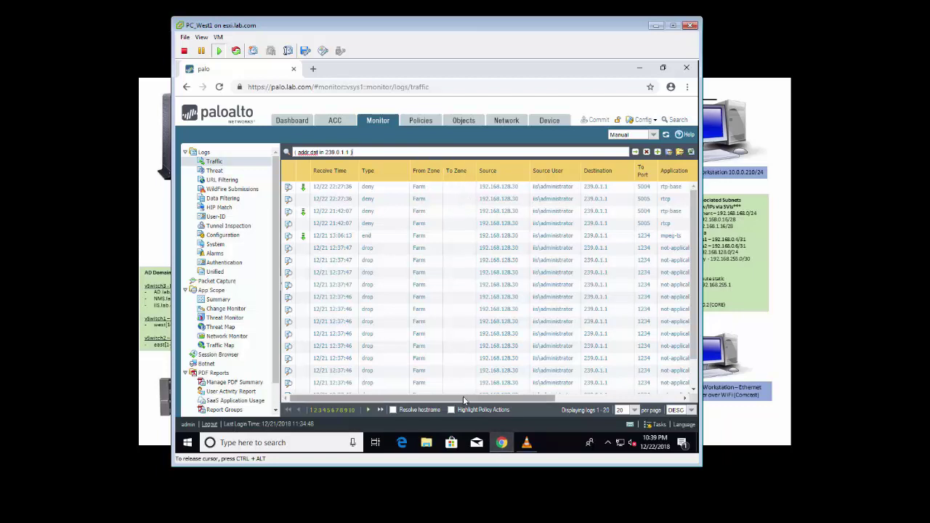
Step: Scroll the traffic log table back left to show the Receive Time and Type columns
drag(464, 397, 556, 398)
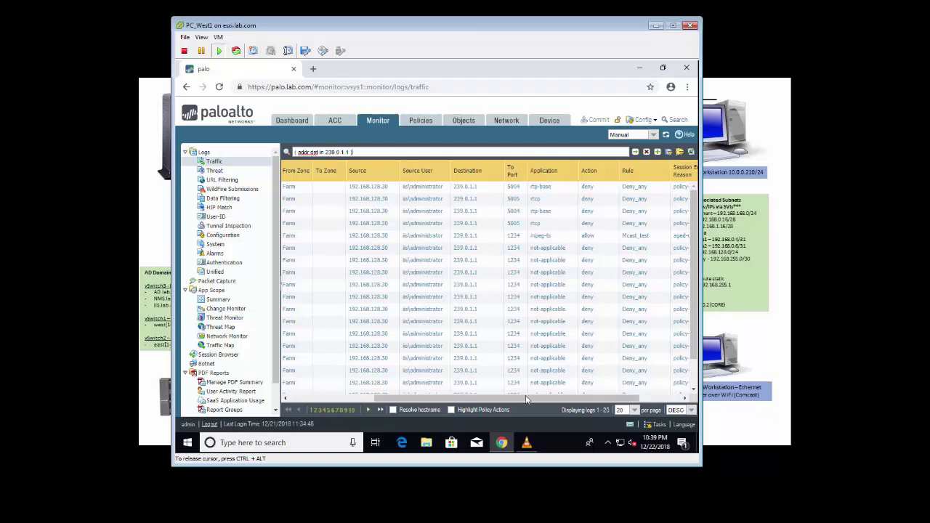
drag(522, 398, 577, 398)
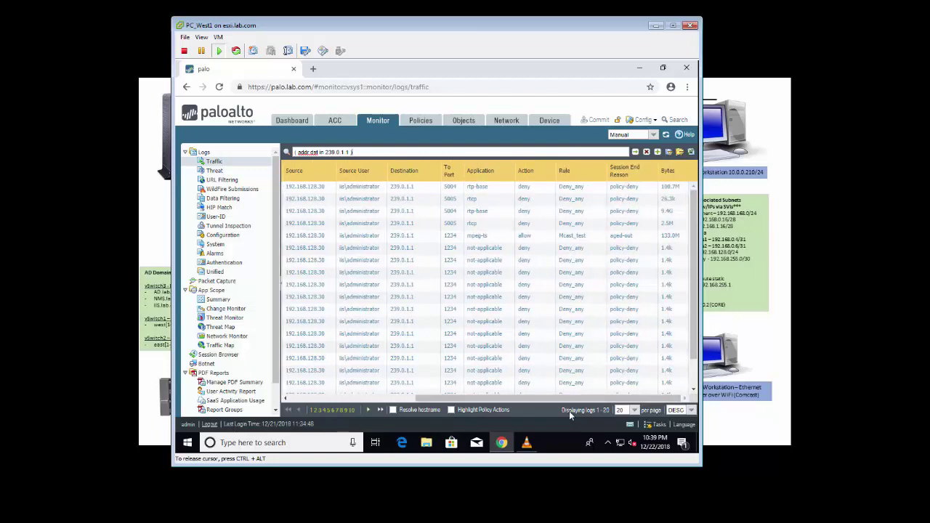
drag(571, 400, 446, 401)
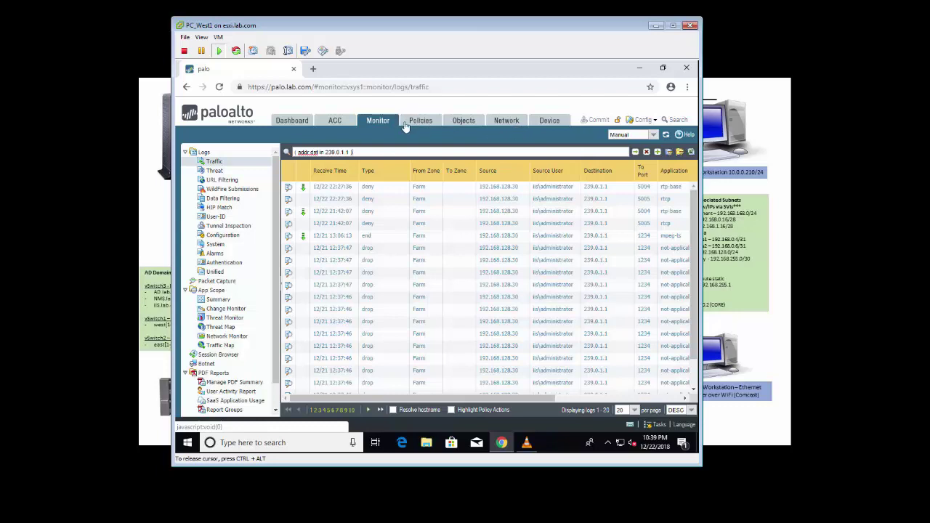
Step: Open virtual router VR under Network and view its three IPv4 static routes
click(509, 121)
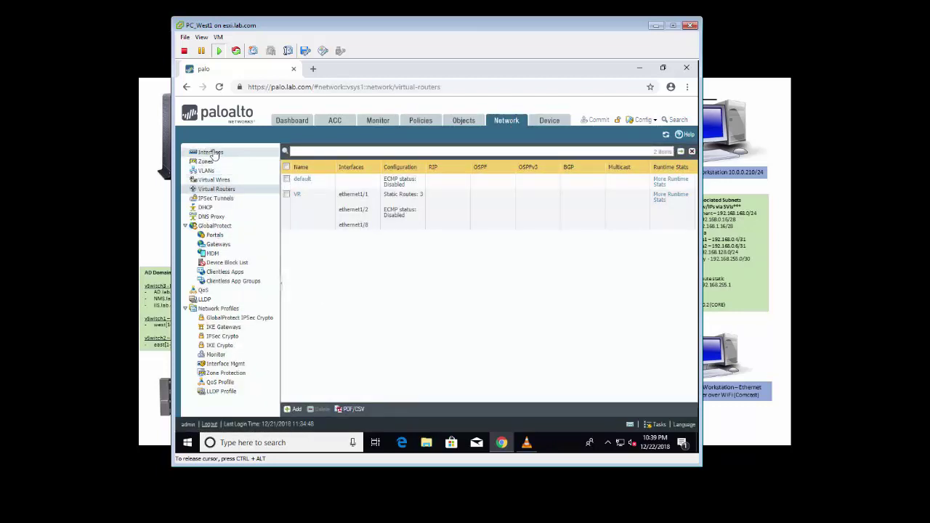
click(211, 152)
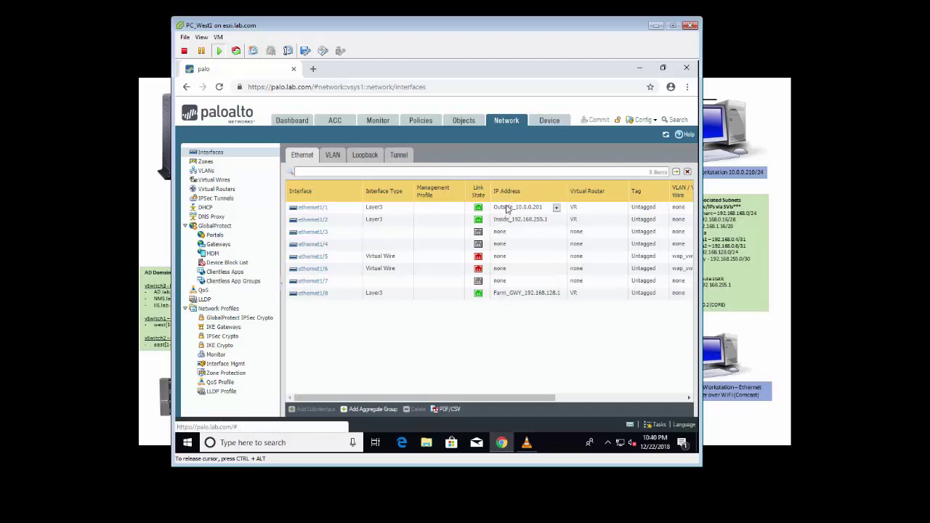
click(219, 189)
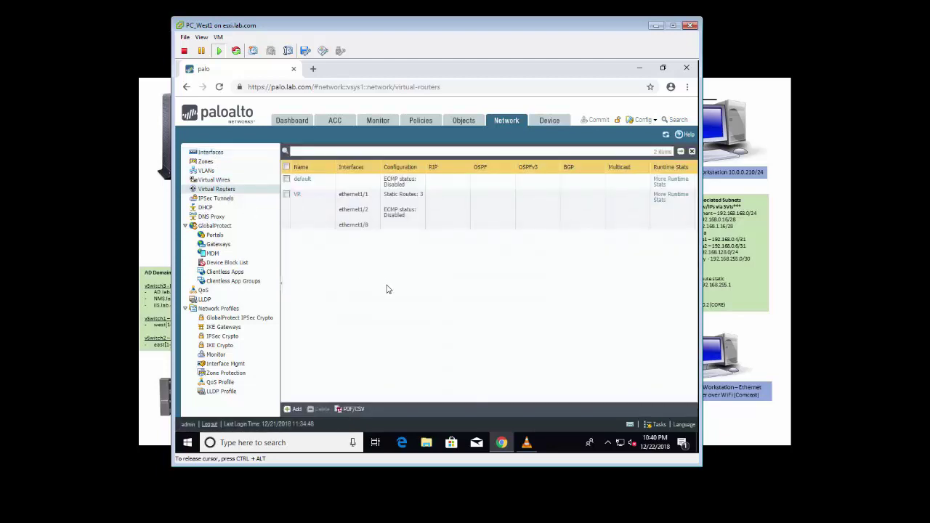
click(297, 196)
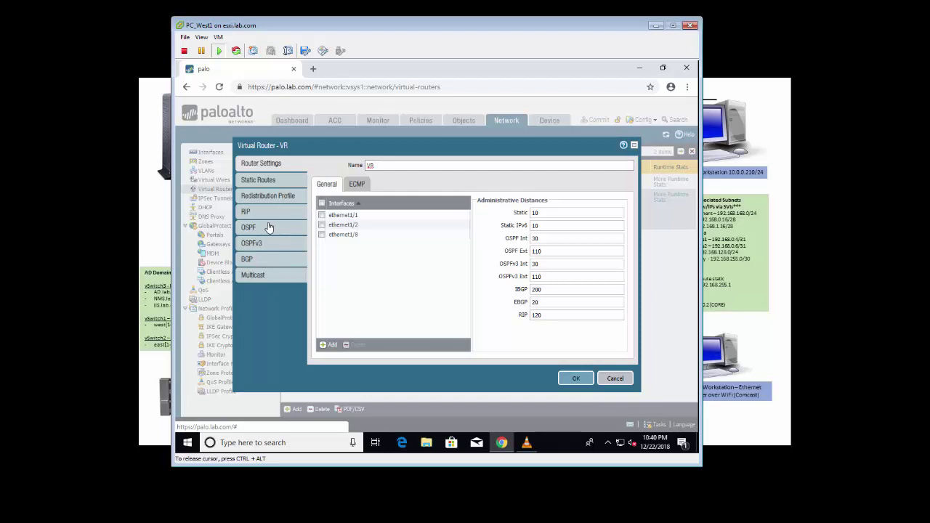
click(265, 180)
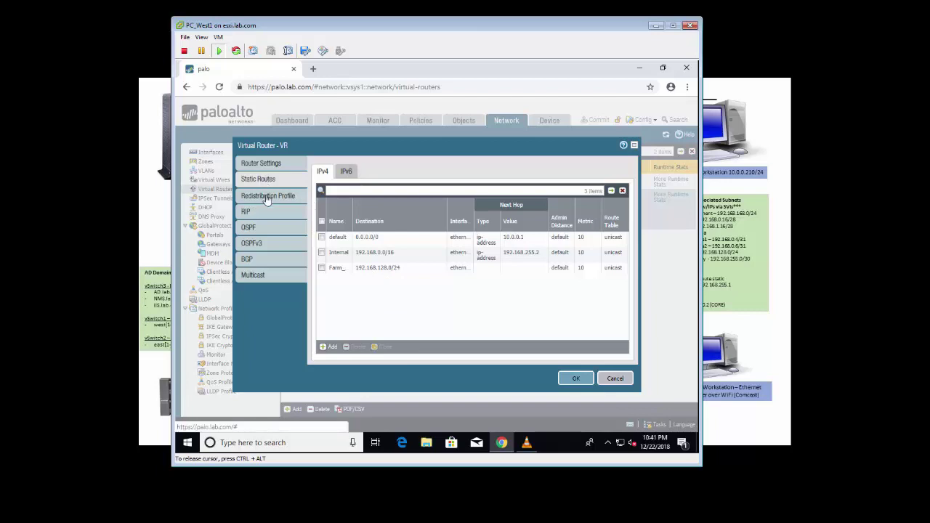
Step: Open VR's multicast rendezvous point settings, leaving the local RP type as None
click(252, 275)
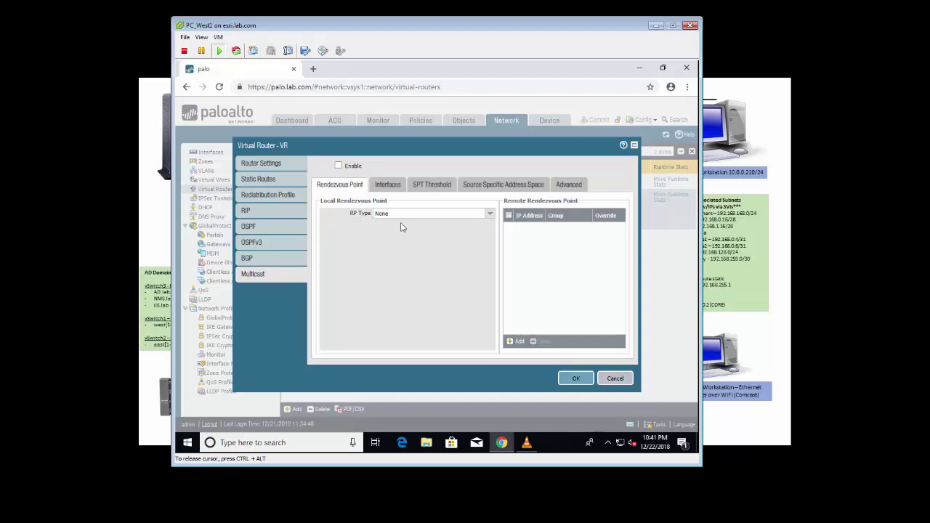
click(490, 215)
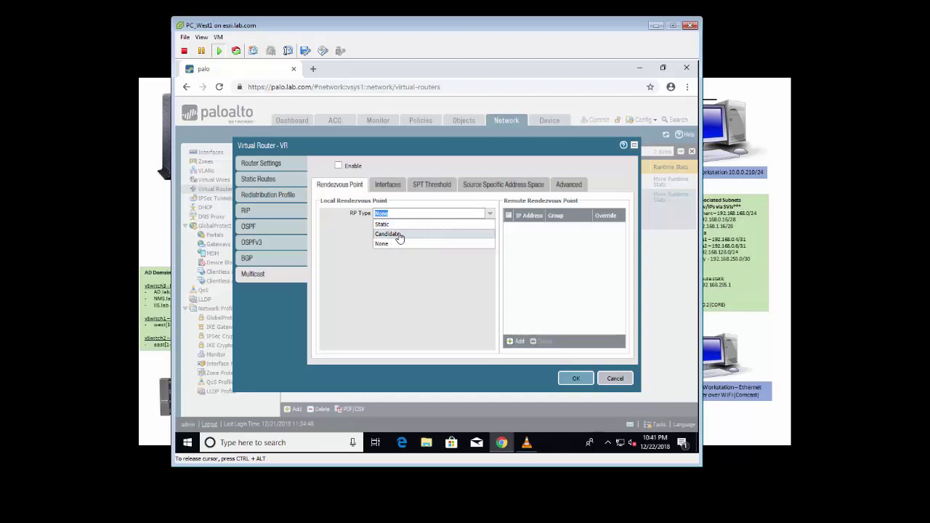
click(386, 270)
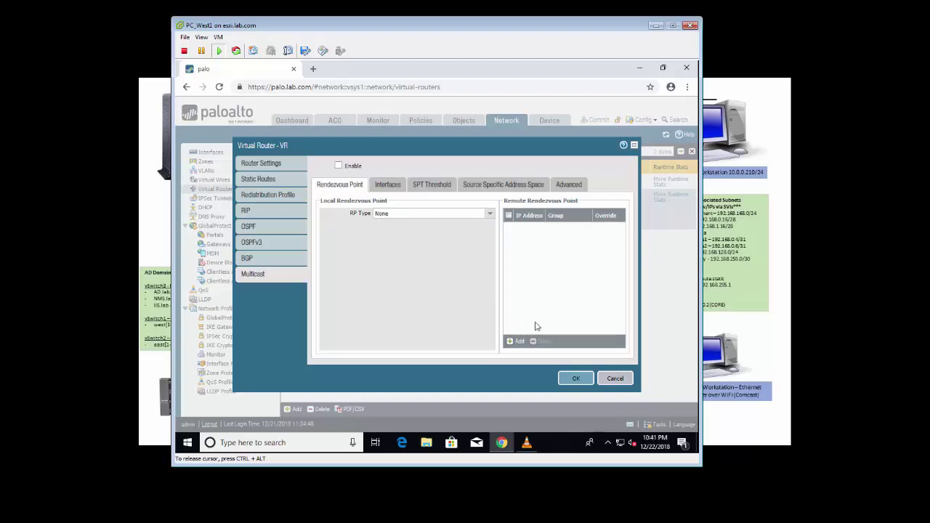
Step: Add a remote rendezvous point 192.168.0.2 serving multicast group 239.0.1.1
click(516, 340)
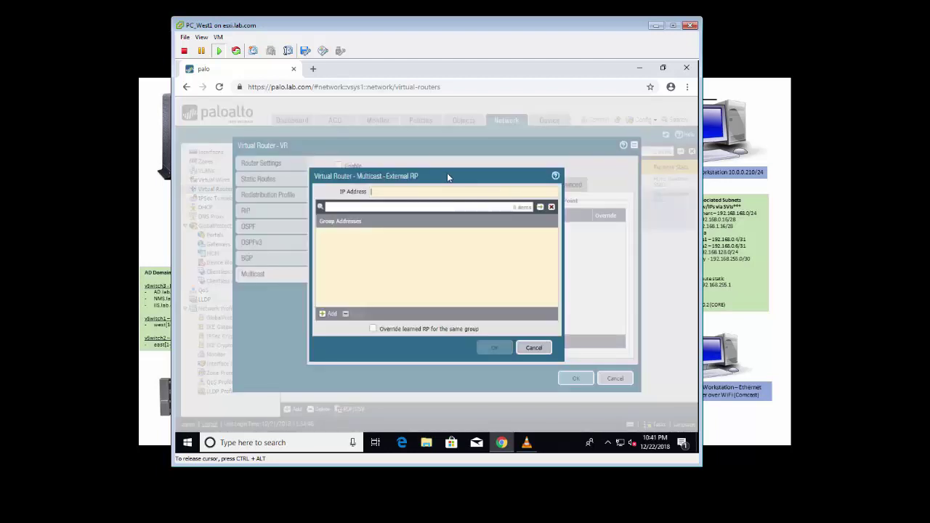
drag(460, 175, 396, 169)
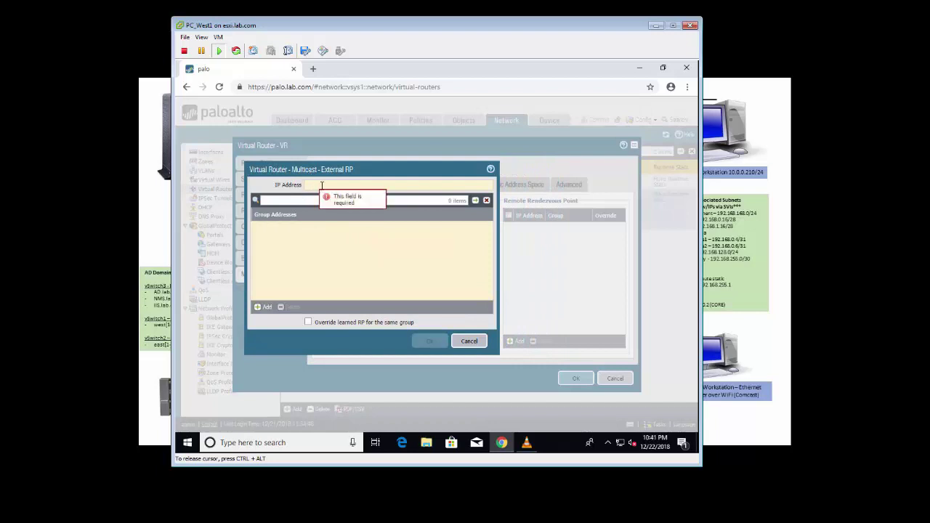
click(320, 185)
text(192.1)
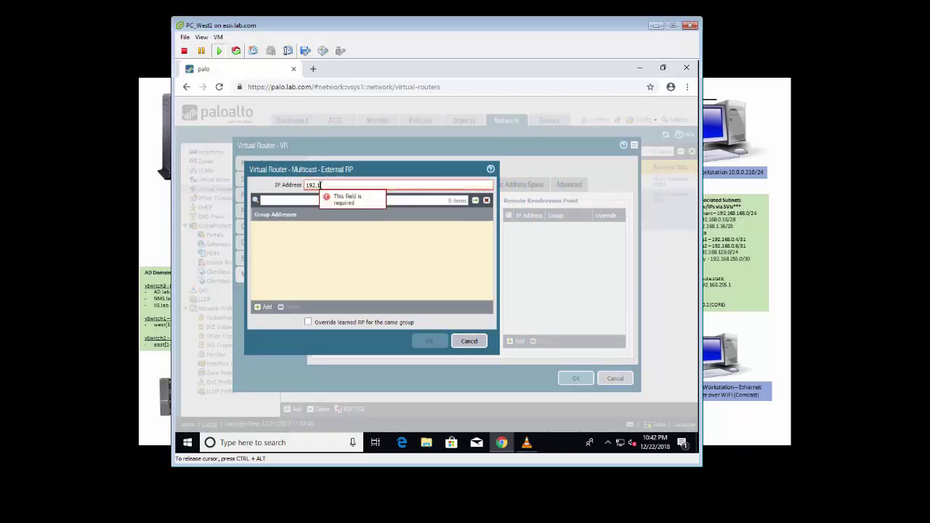
text(68.0.)
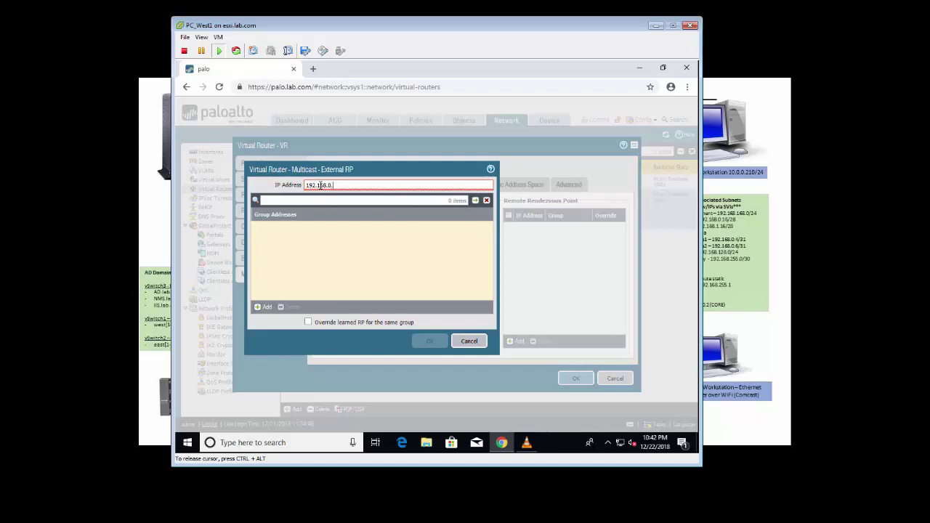
text(2)
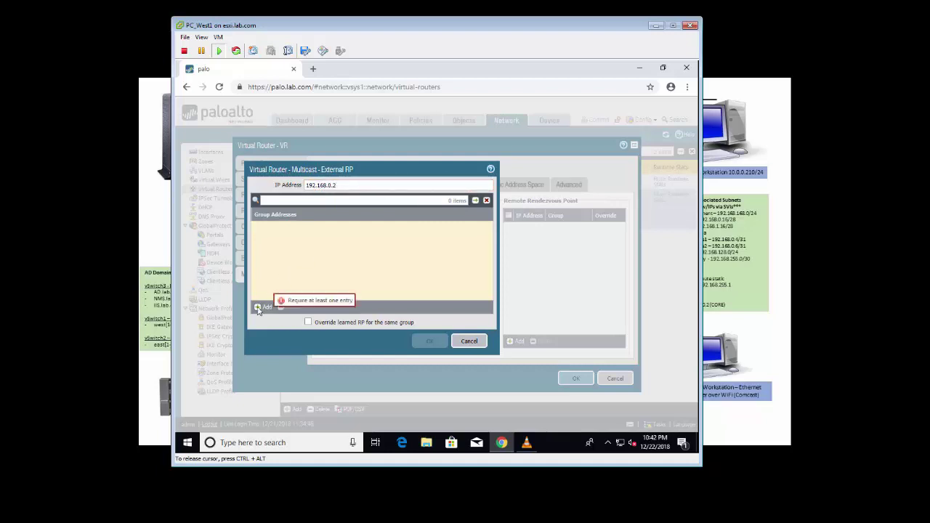
click(263, 307)
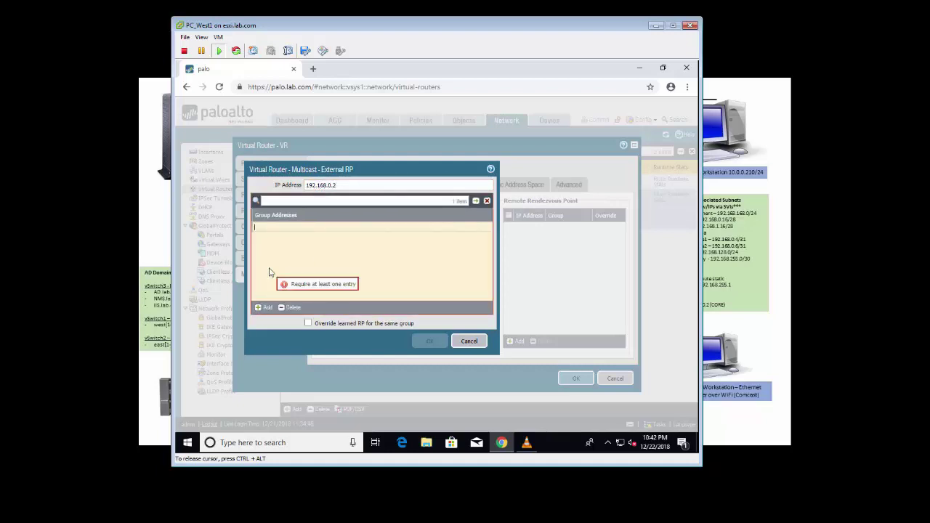
text(239.0.1.1)
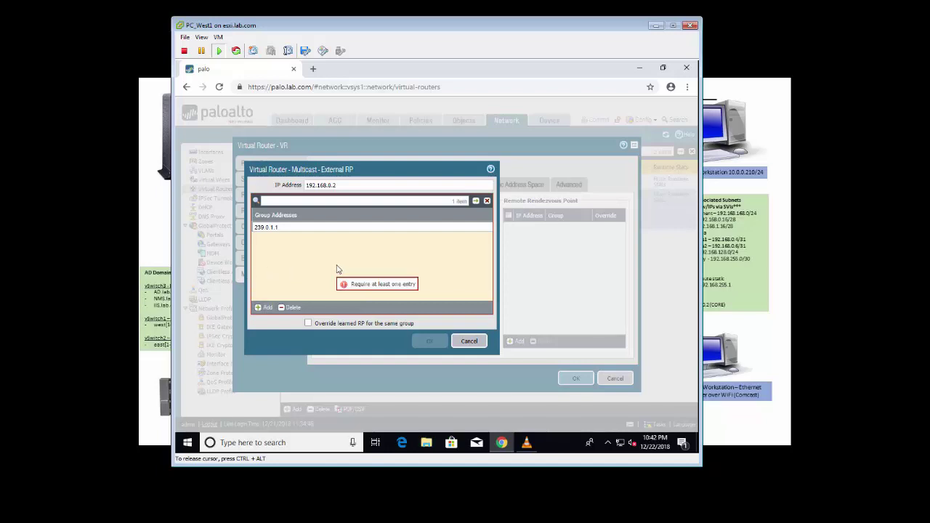
click(302, 266)
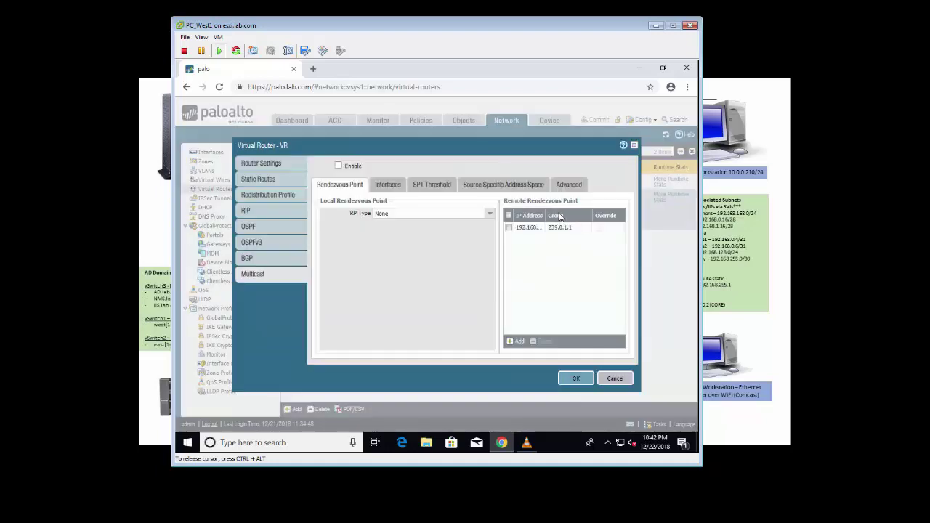
Step: Save the remote rendezvous point and enable multicast routing on VR
click(436, 341)
click(338, 165)
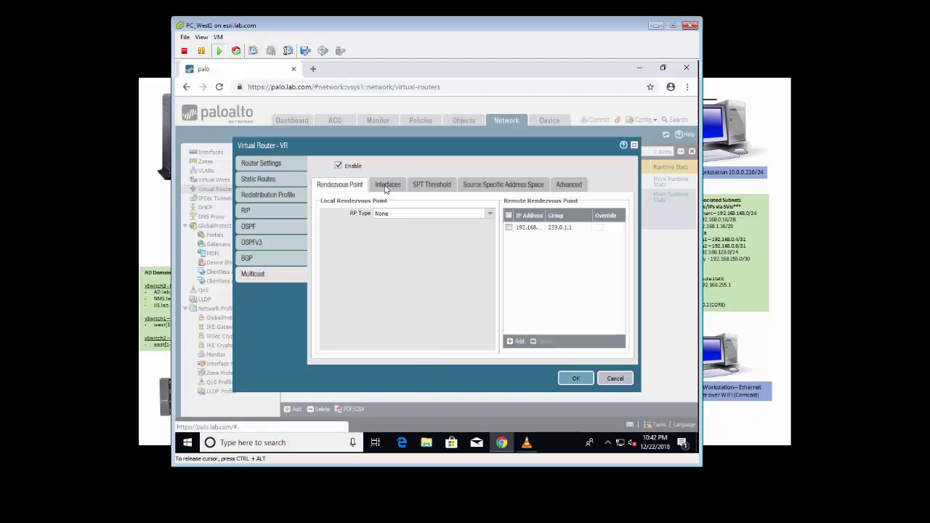
click(386, 186)
Step: Create a multicast interface group containing ethernet1/2 and ethernet1/8 and view its IGMP settings
click(328, 345)
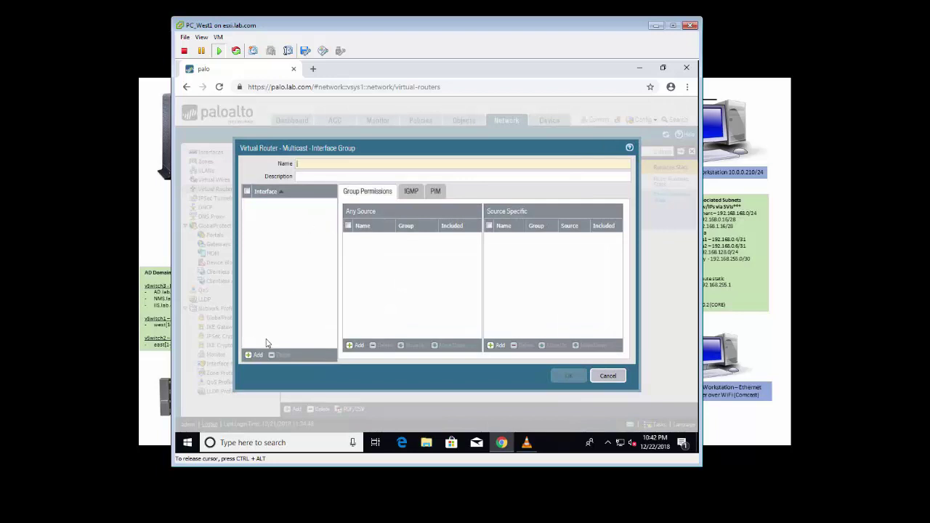
click(250, 354)
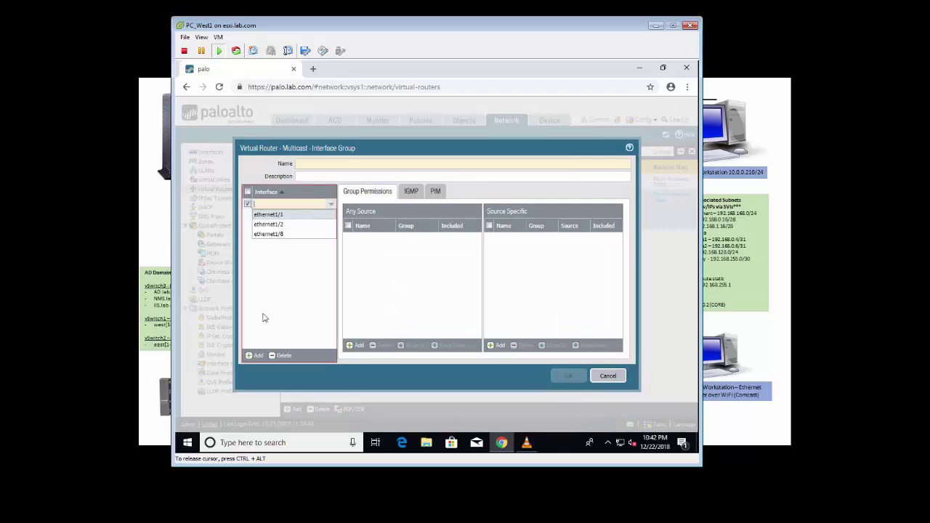
click(280, 228)
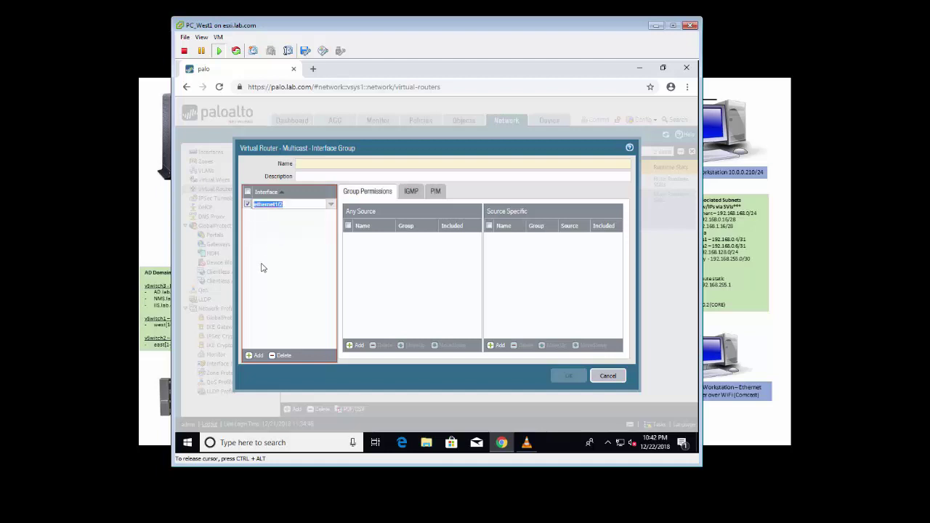
click(250, 355)
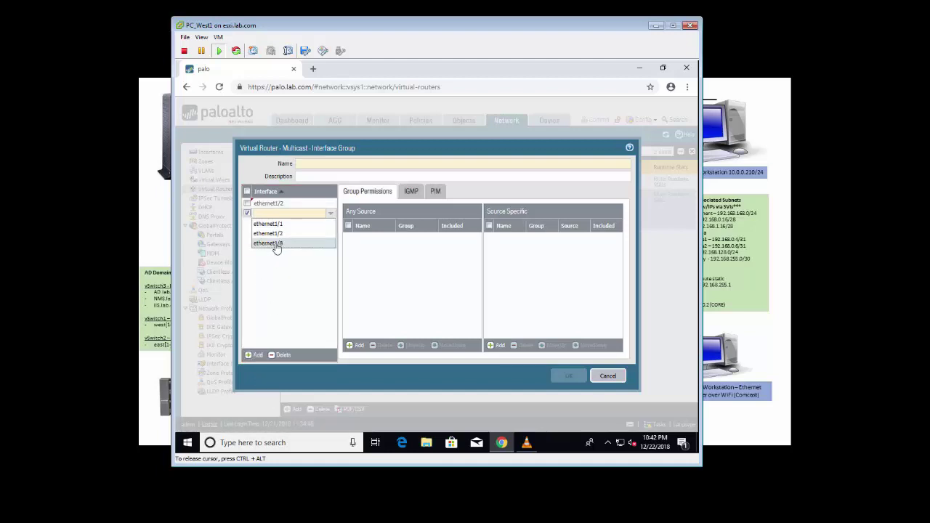
click(276, 247)
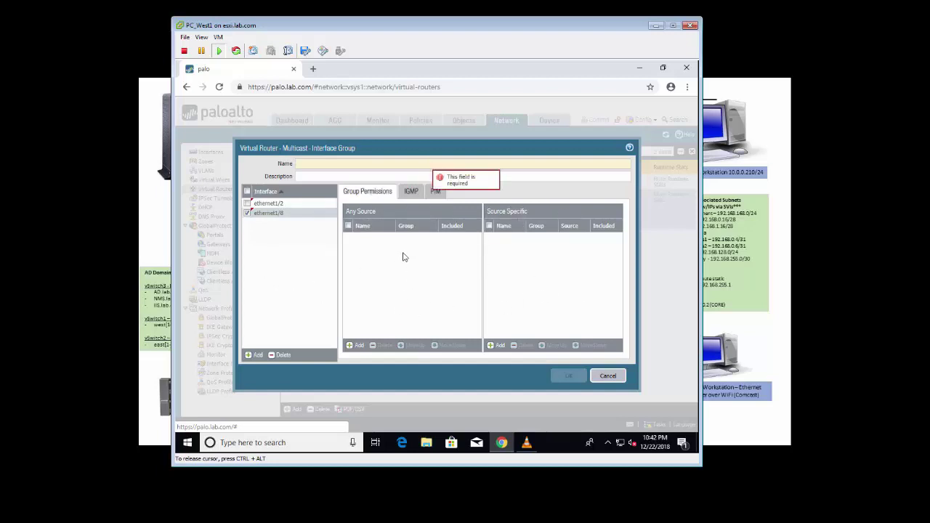
click(412, 192)
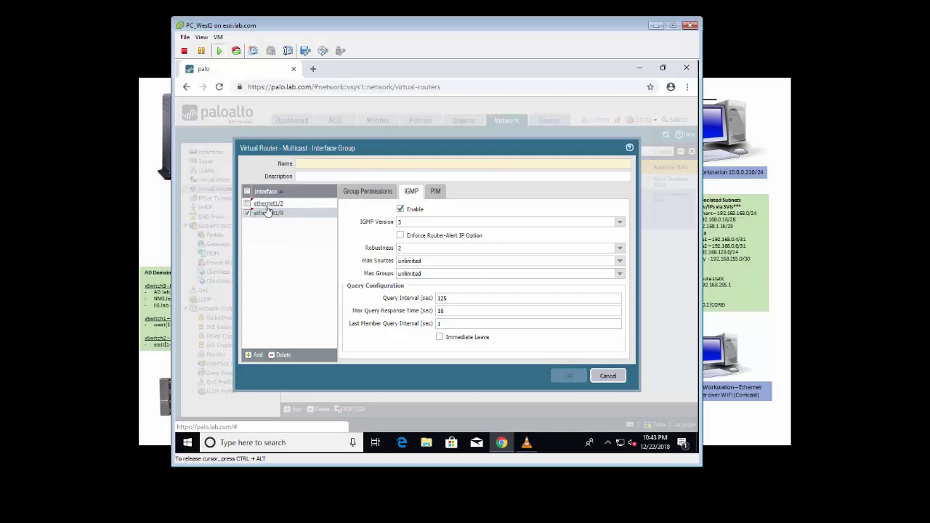
Step: Change the interface group's IGMP version from 3 to 2, checking its PIM settings along the way
click(617, 222)
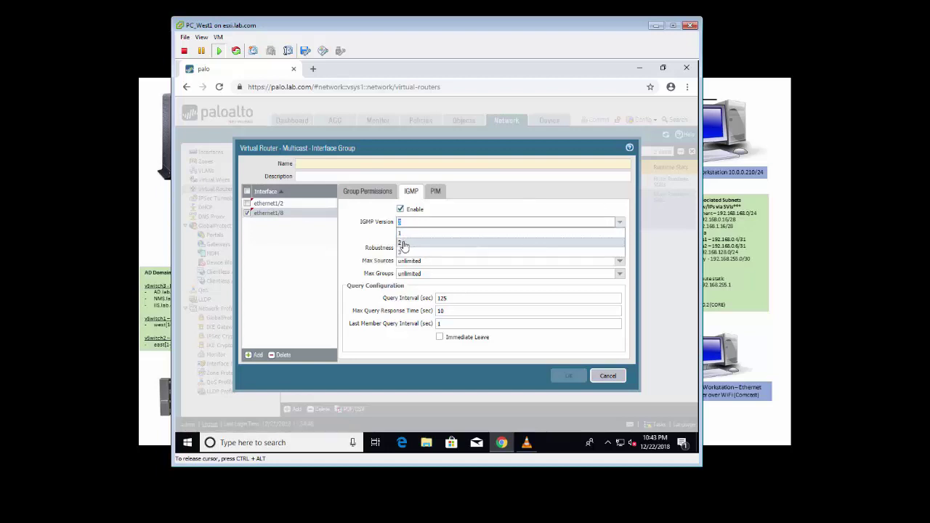
click(401, 240)
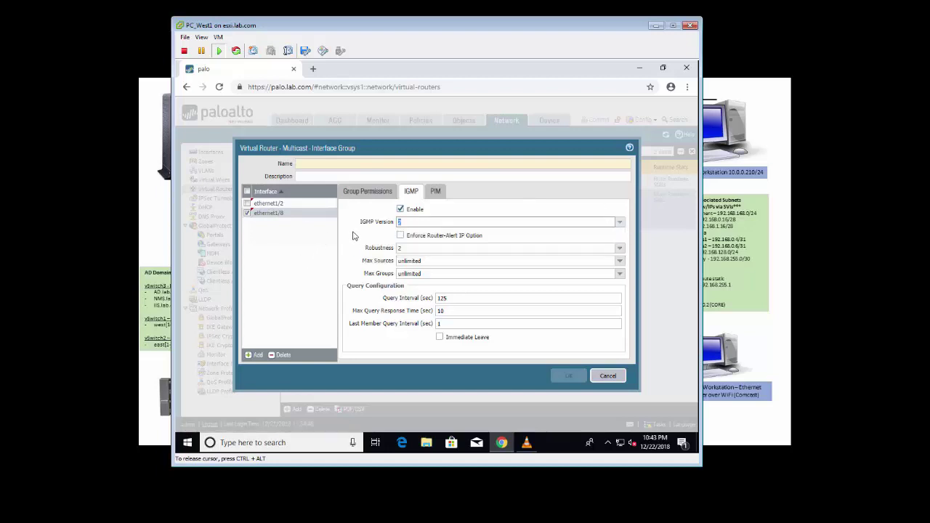
text(2)
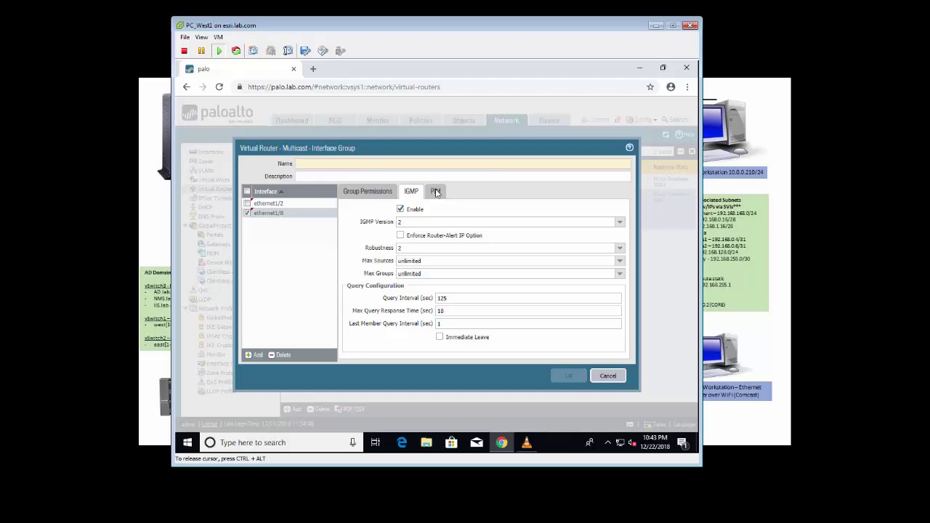
click(436, 192)
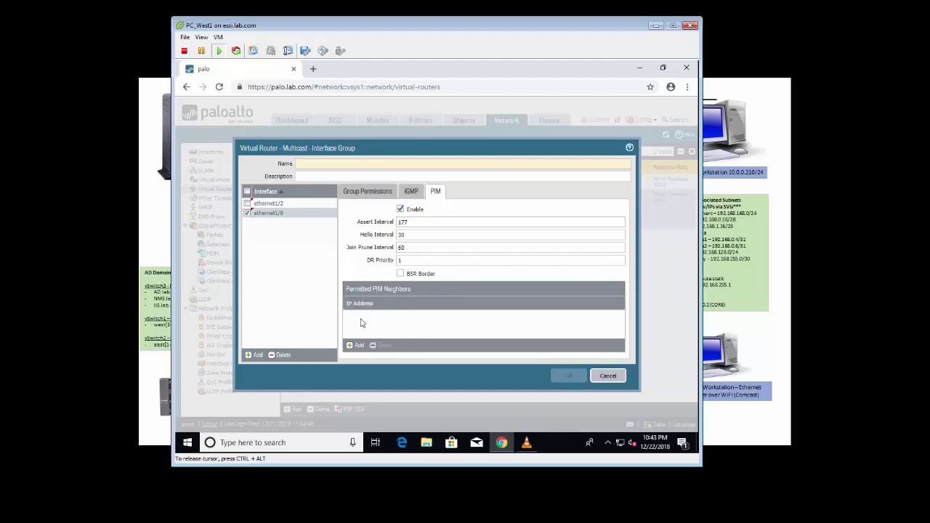
click(412, 191)
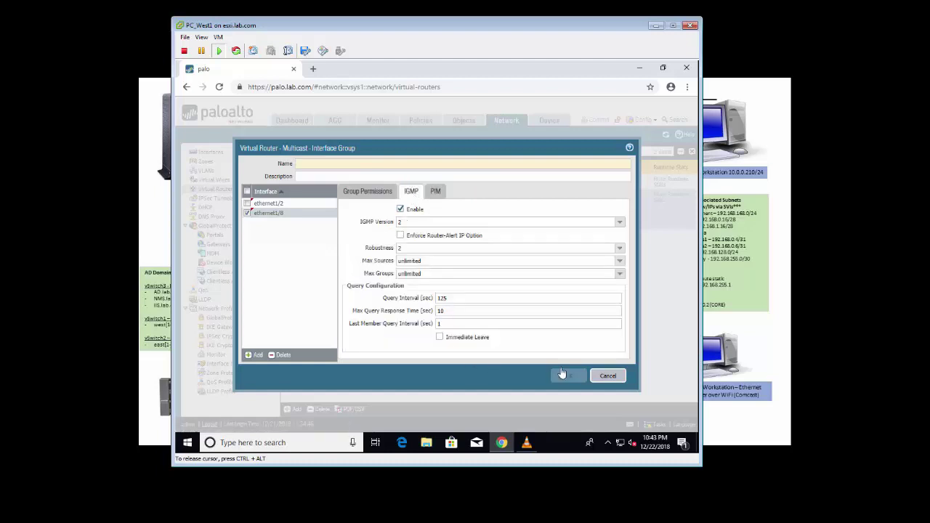
click(310, 163)
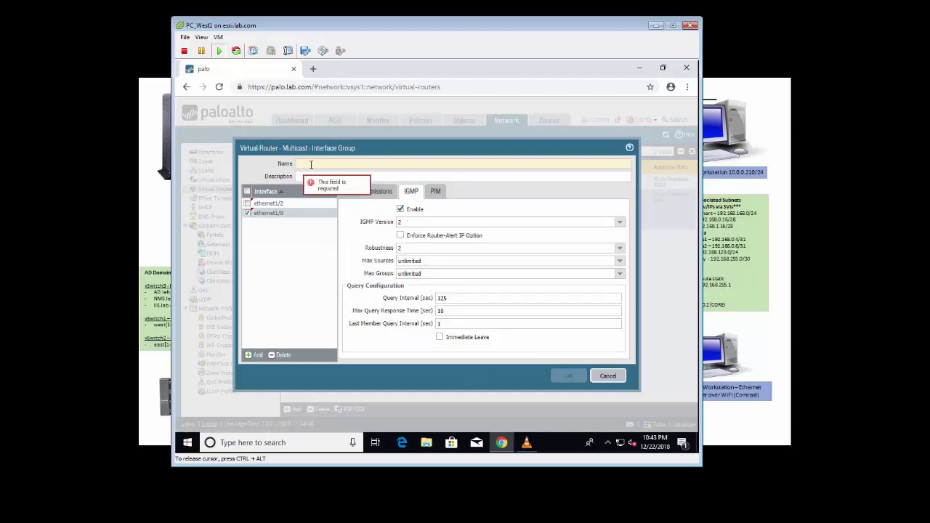
Step: Name the group mcast_interfaces, save it and the VR multicast config, then open Security policies
text(mcast)
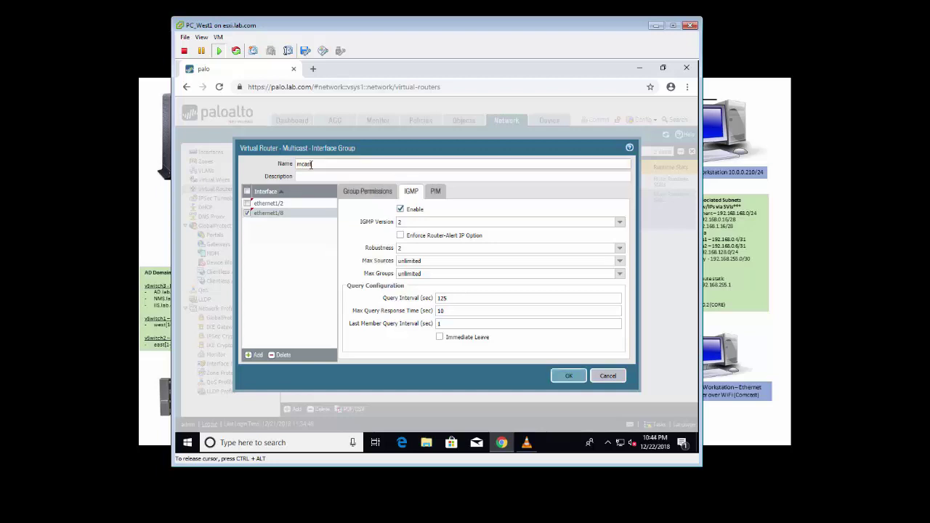
text(_interfaces)
click(570, 377)
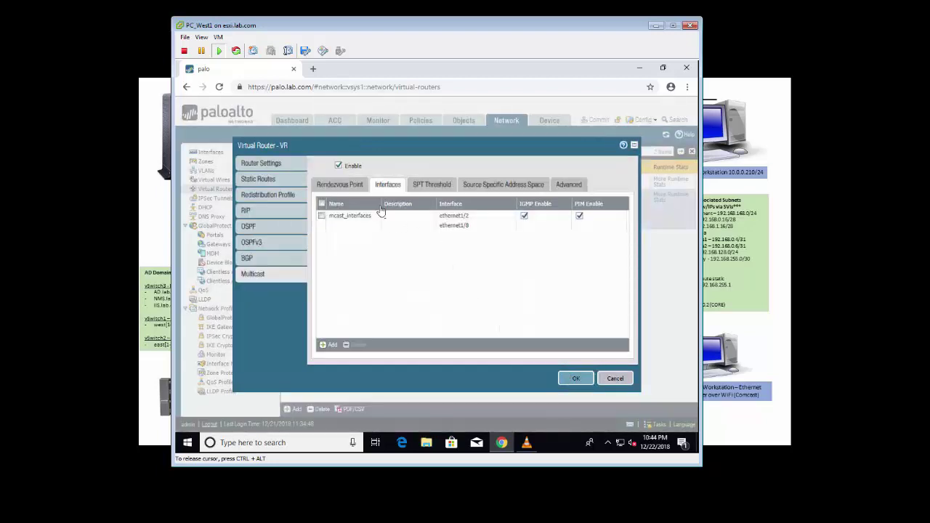
click(341, 186)
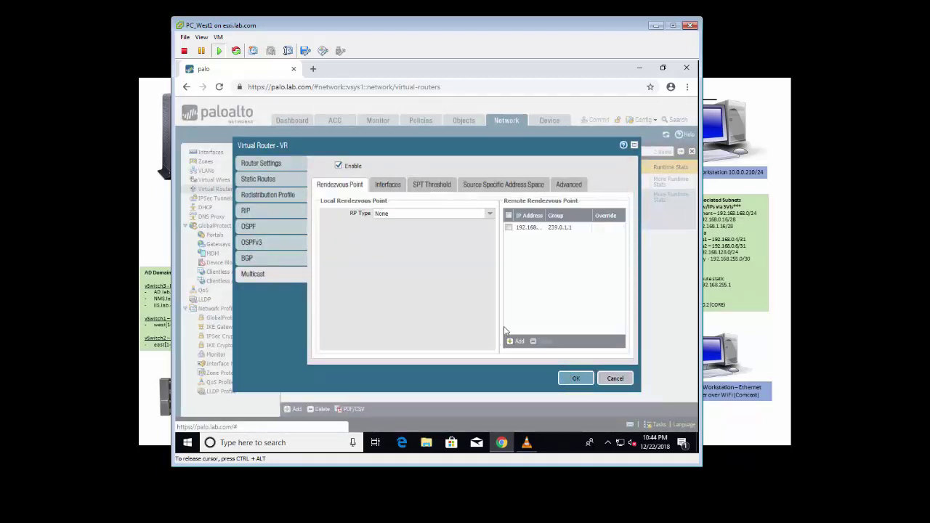
click(577, 379)
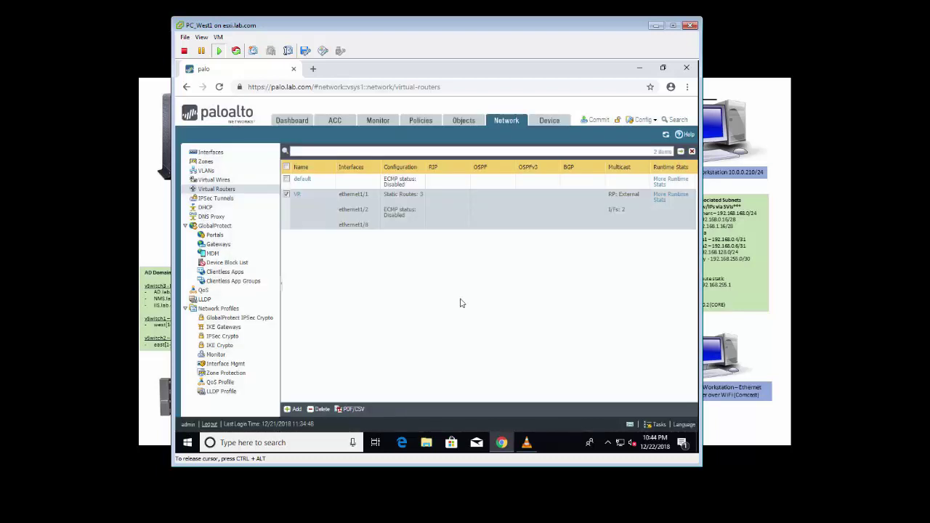
click(421, 121)
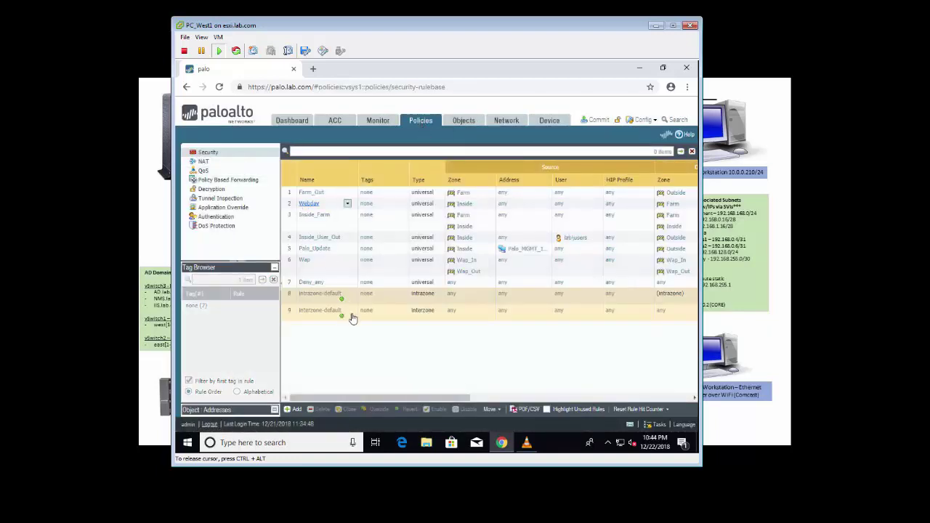
click(290, 283)
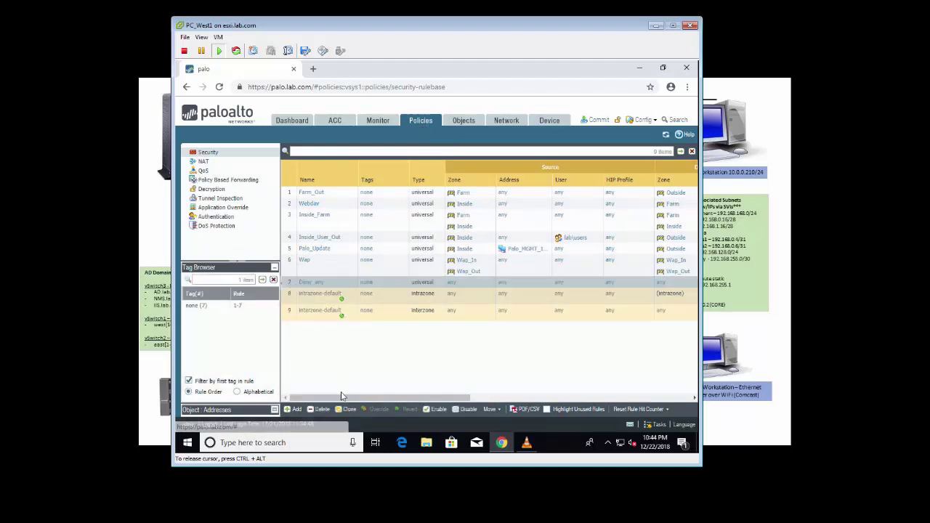
drag(454, 395, 681, 410)
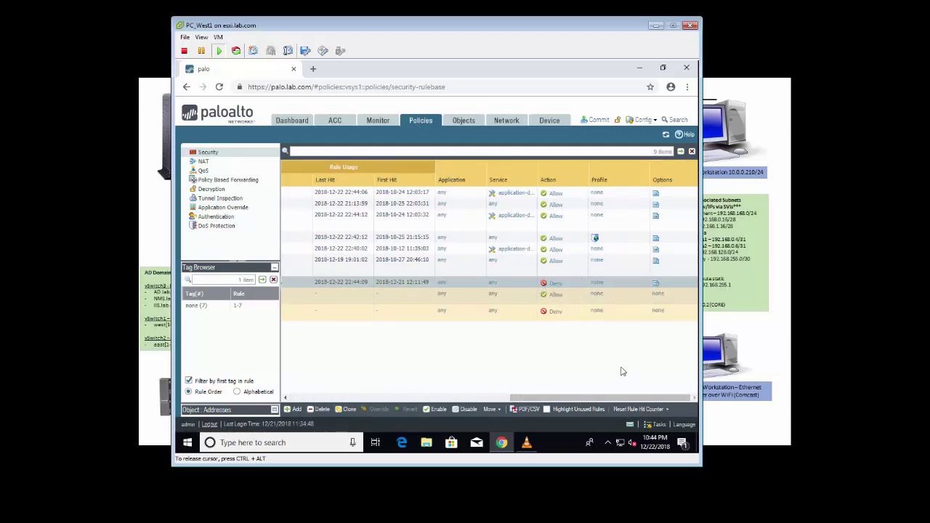
drag(623, 401, 406, 401)
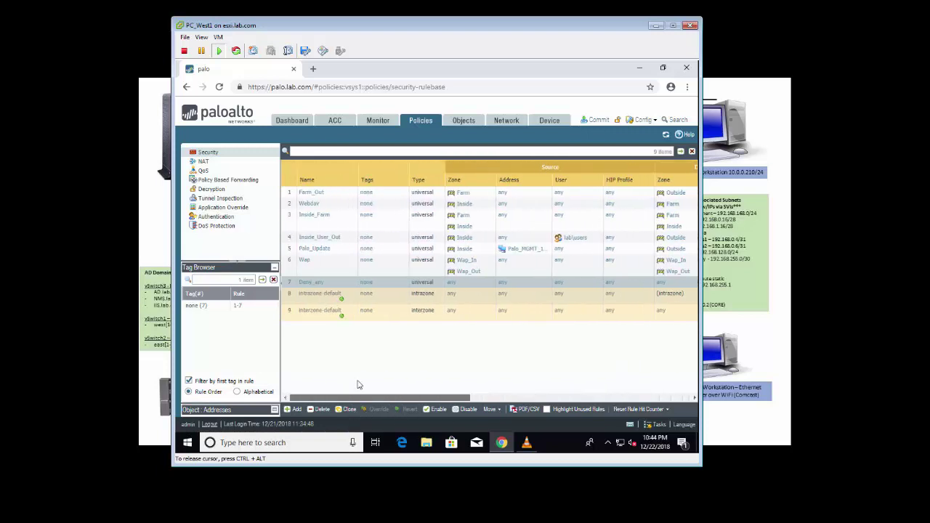
click(288, 303)
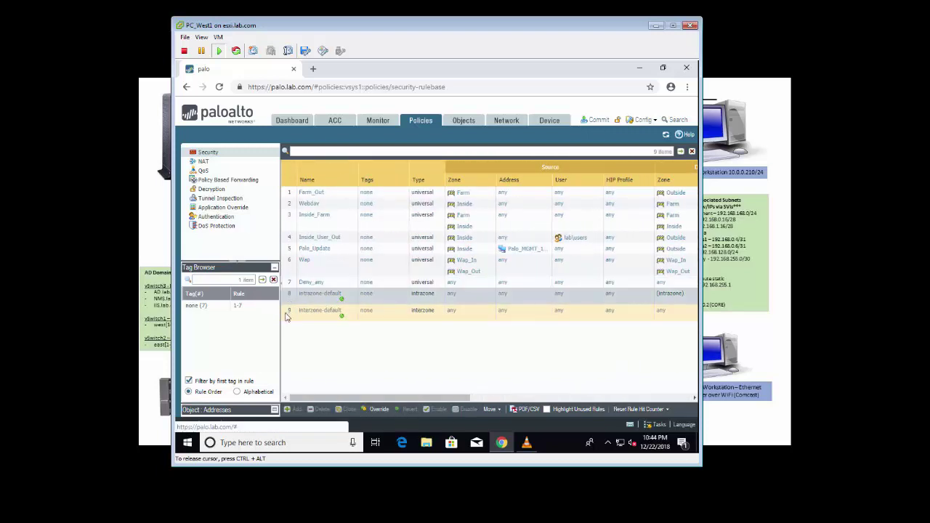
click(290, 313)
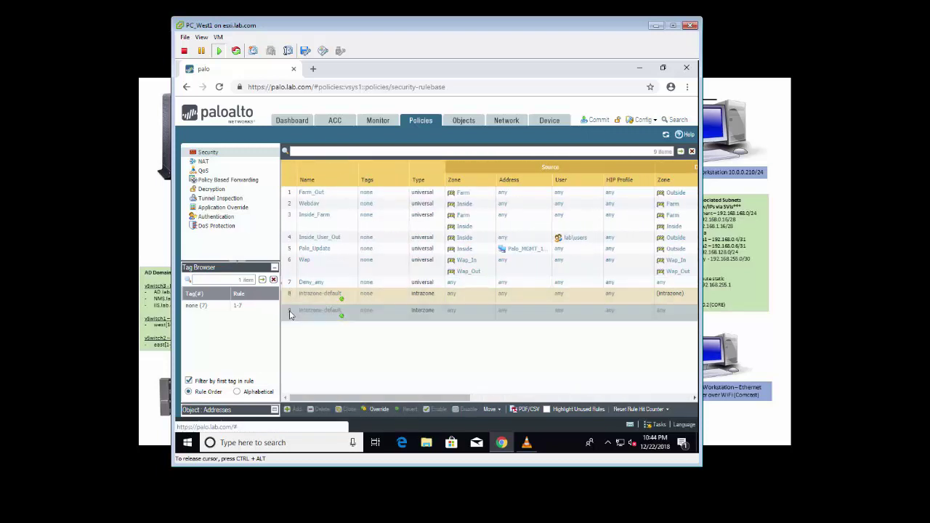
click(291, 299)
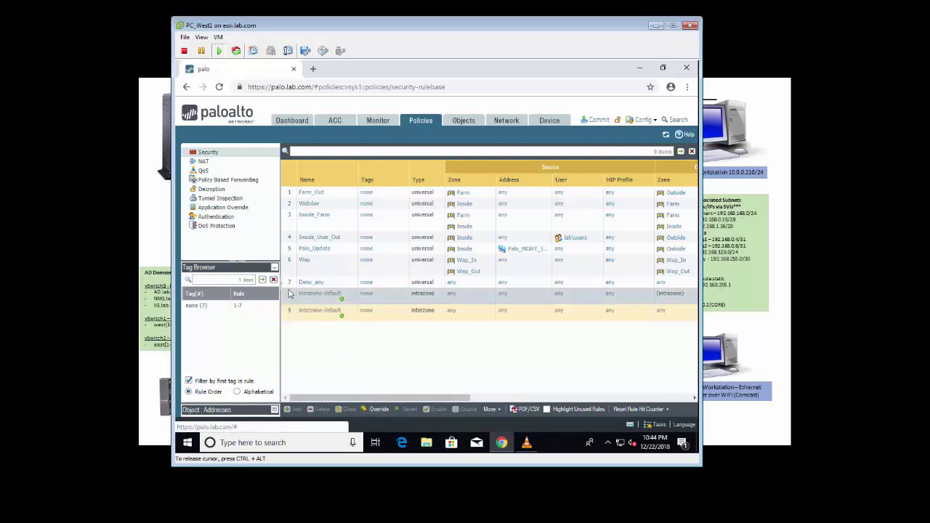
click(289, 284)
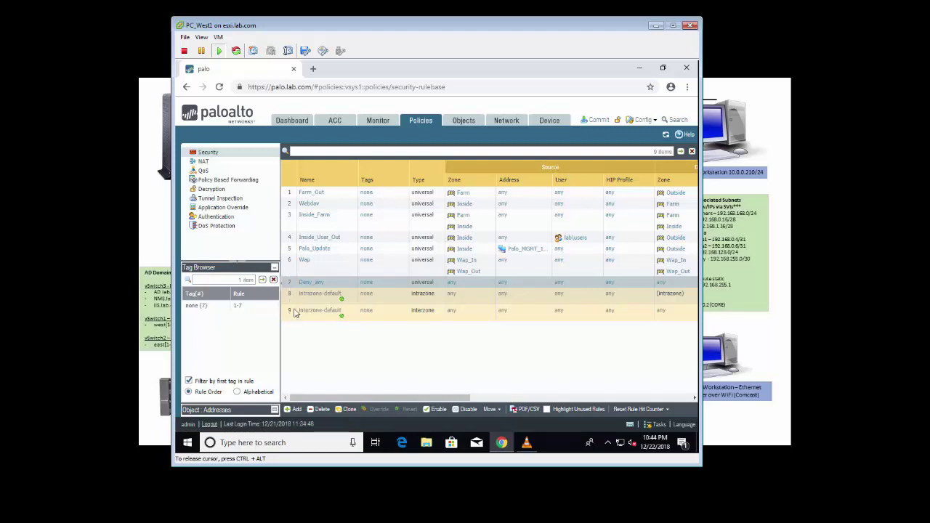
click(291, 271)
click(292, 409)
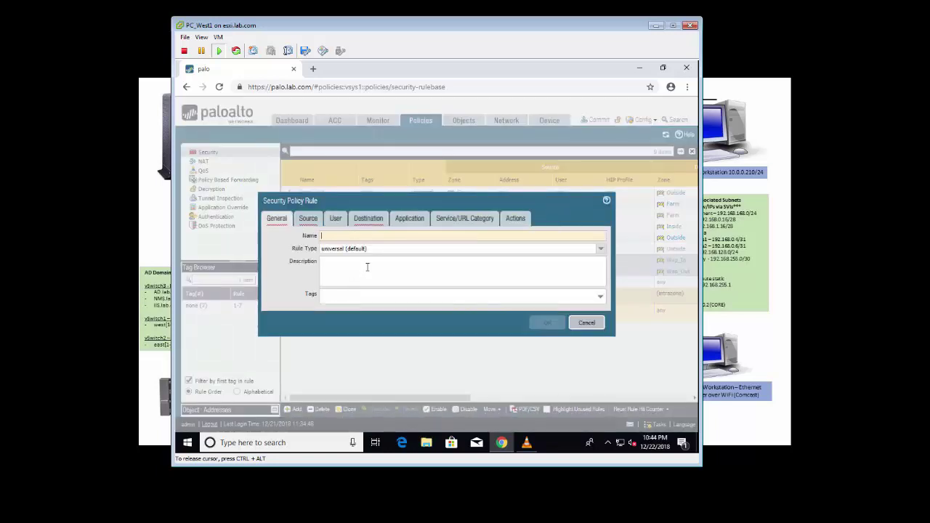
Step: Set the rule's source zones to Inside and Farm with source address 192.168.128.30
click(308, 218)
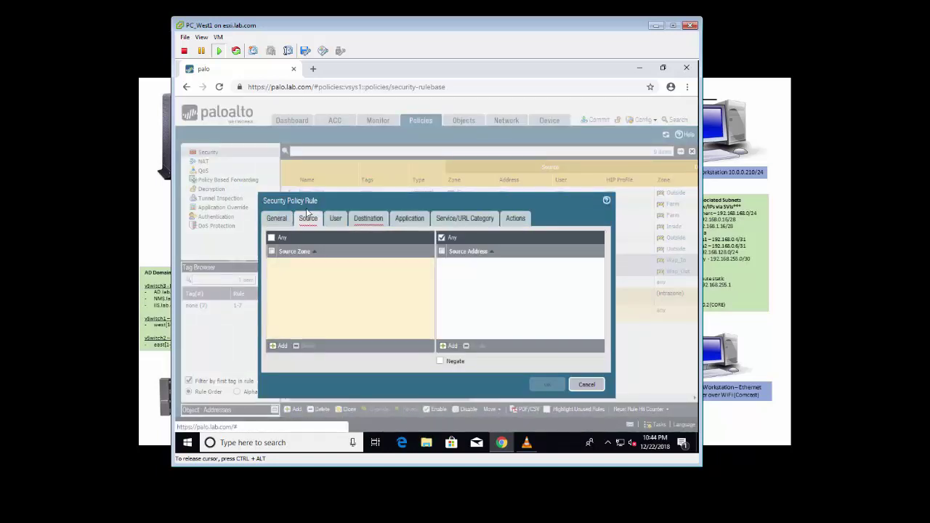
click(278, 346)
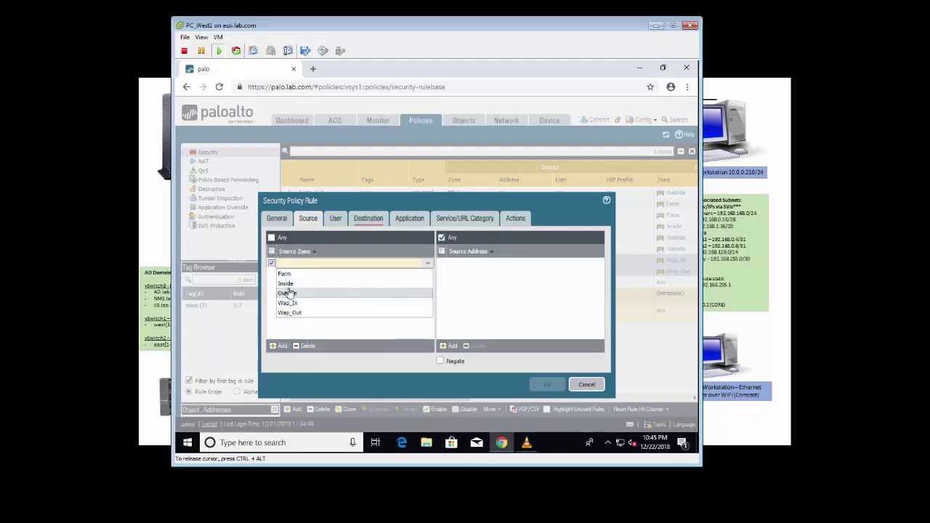
click(286, 283)
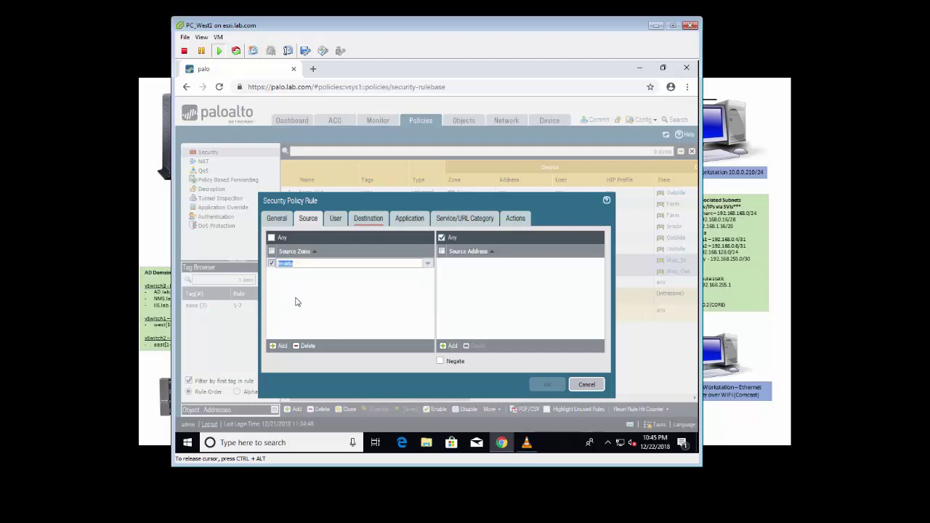
click(278, 346)
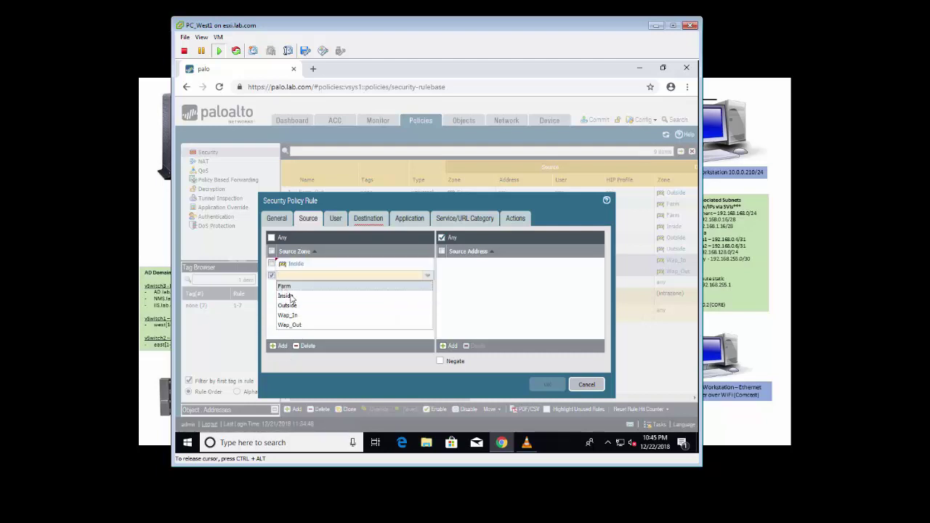
click(285, 286)
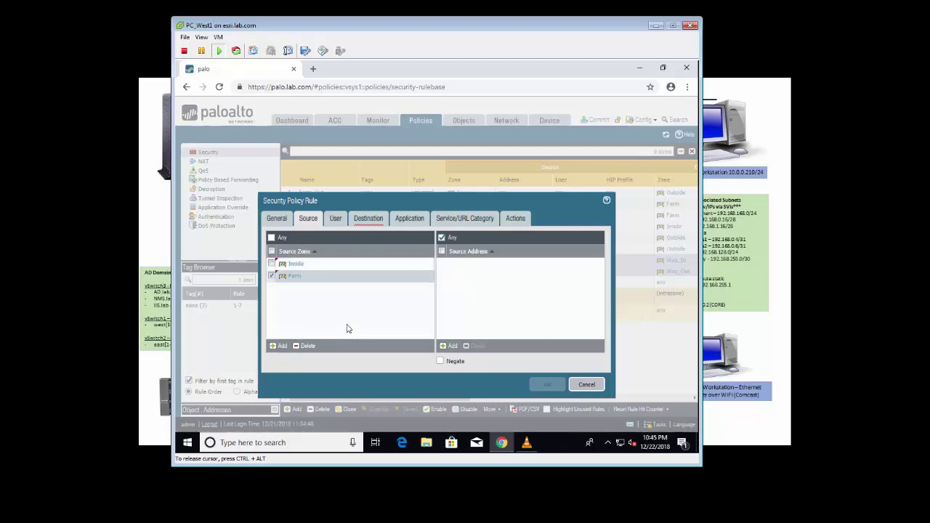
click(449, 346)
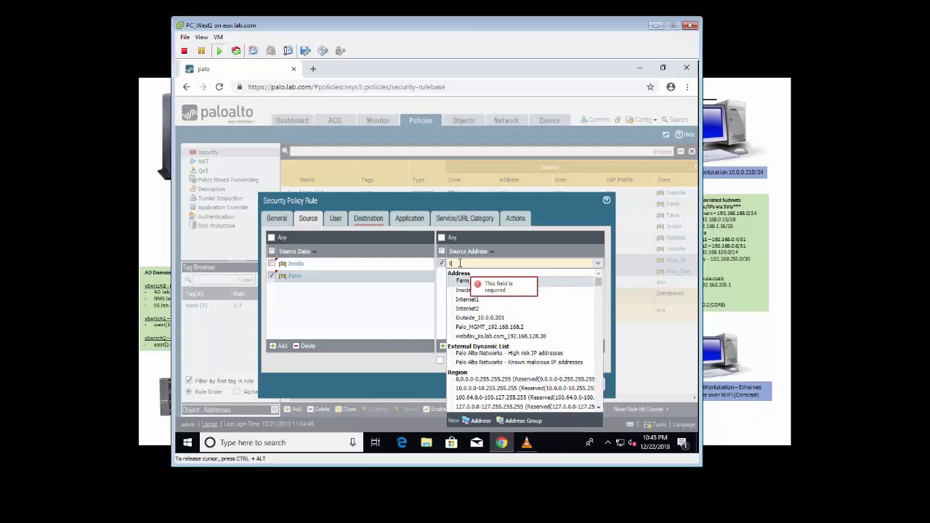
text(192.168)
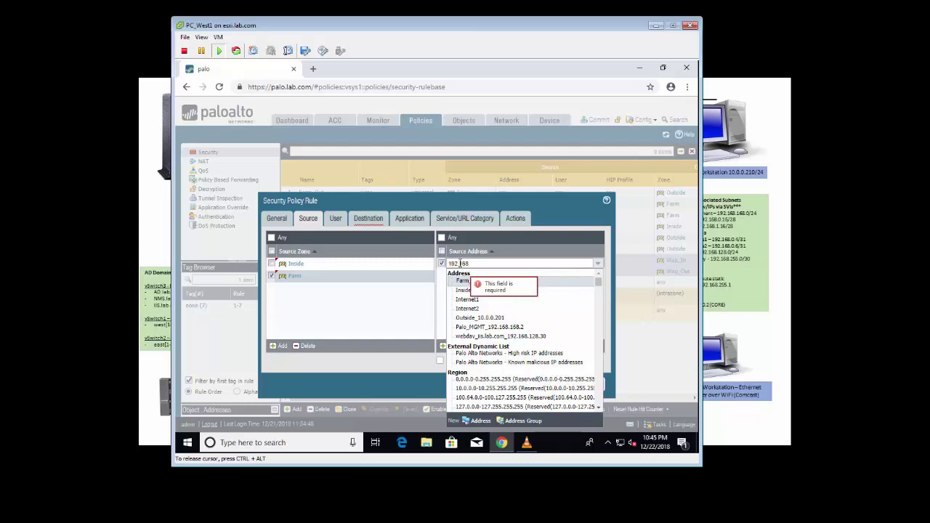
text(.128)
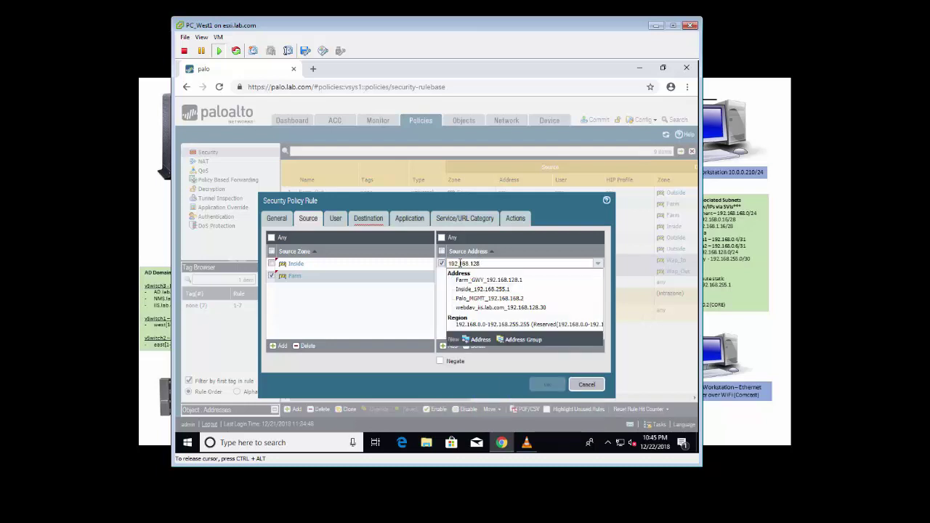
text(.30)
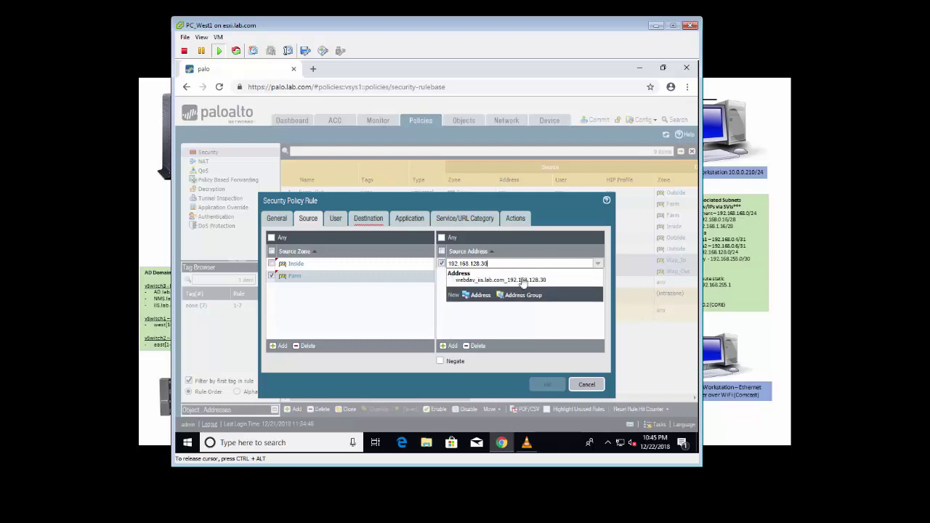
click(521, 288)
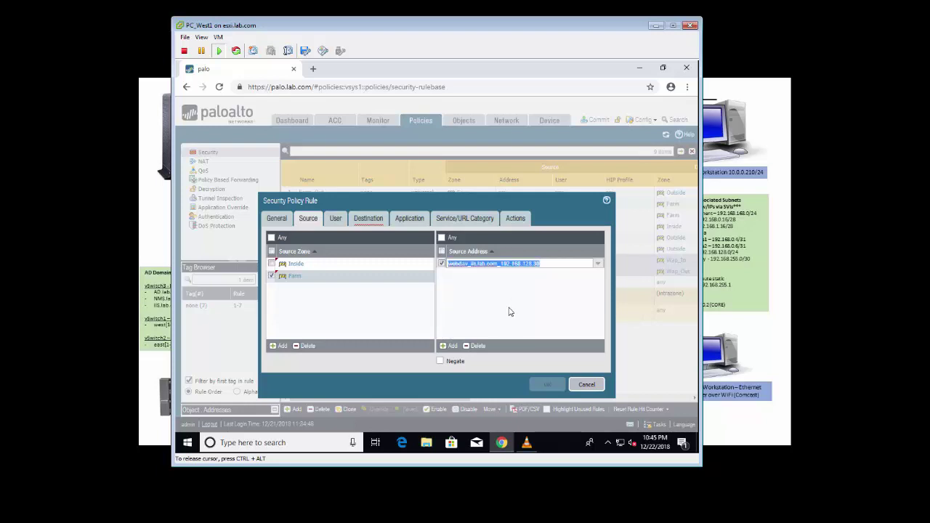
Step: Set the rule's destination zone to multicast and destination address 239.0.1.1
click(338, 221)
click(370, 222)
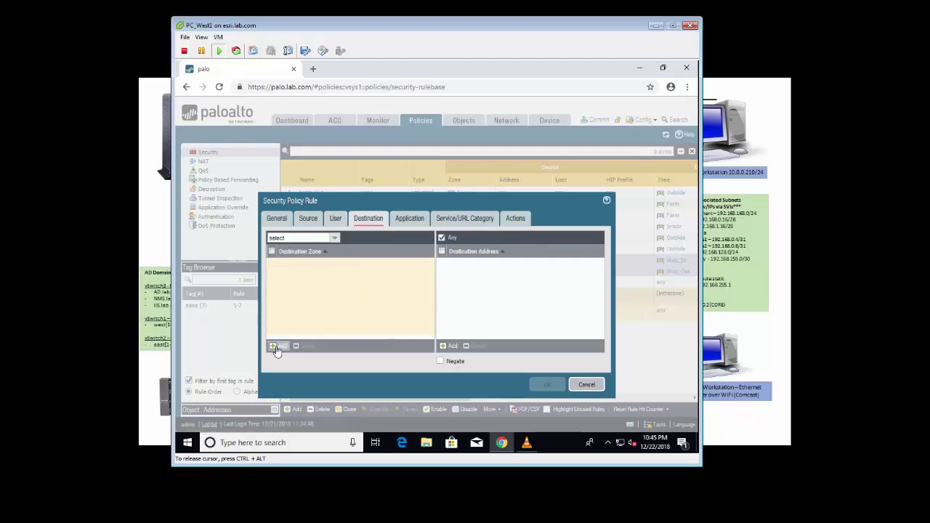
click(335, 239)
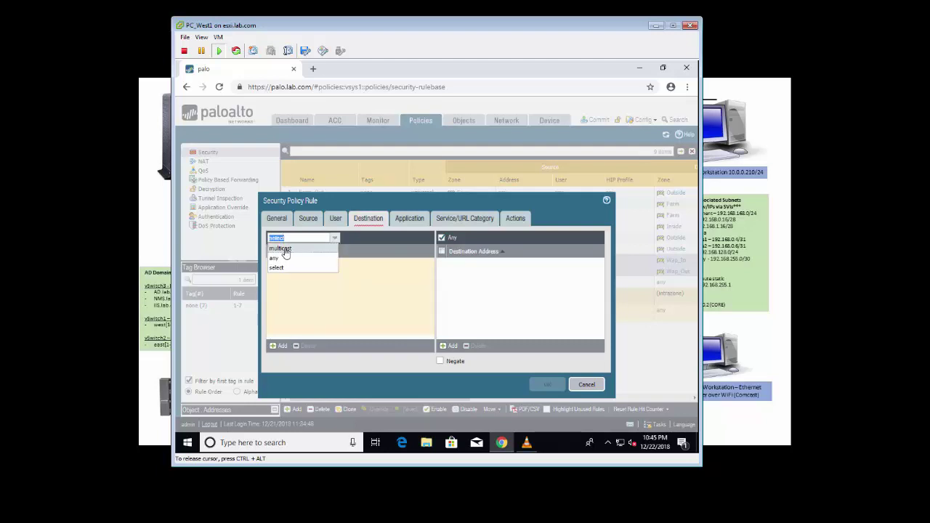
click(283, 249)
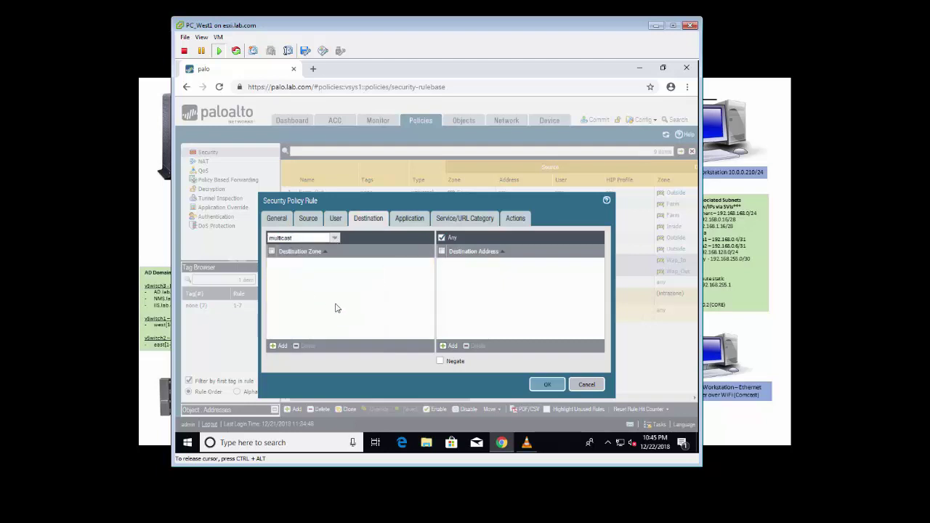
click(453, 347)
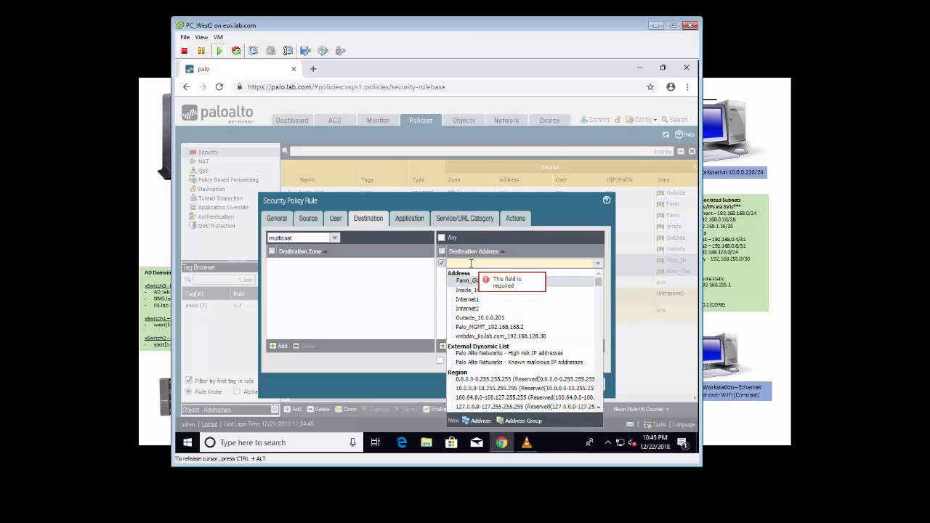
text(239)
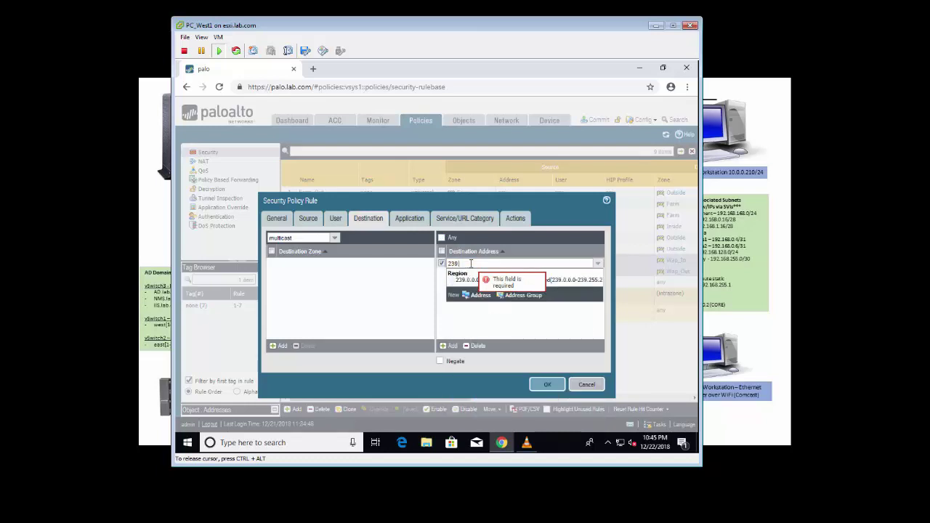
text(.0.1.1)
click(489, 319)
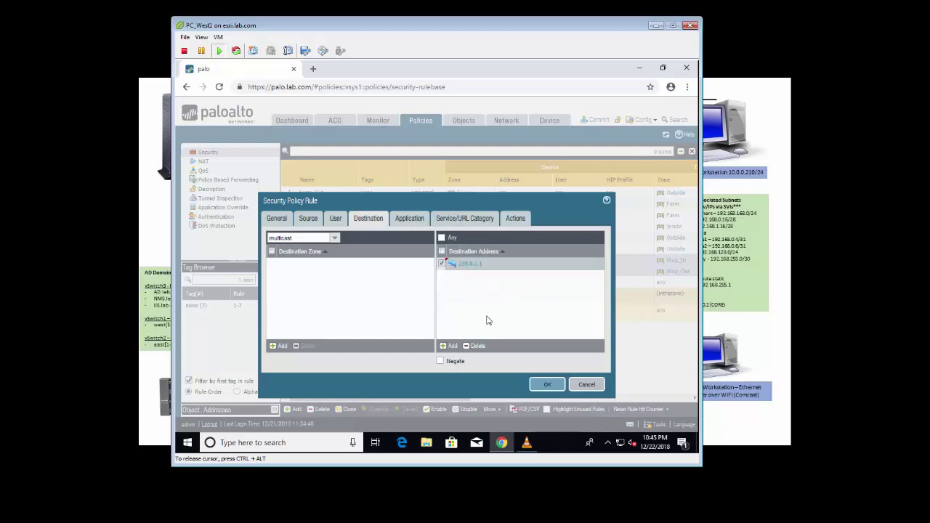
Step: Choose 'any' as the rule's service, leave the action as Allow, and save the rule
click(407, 219)
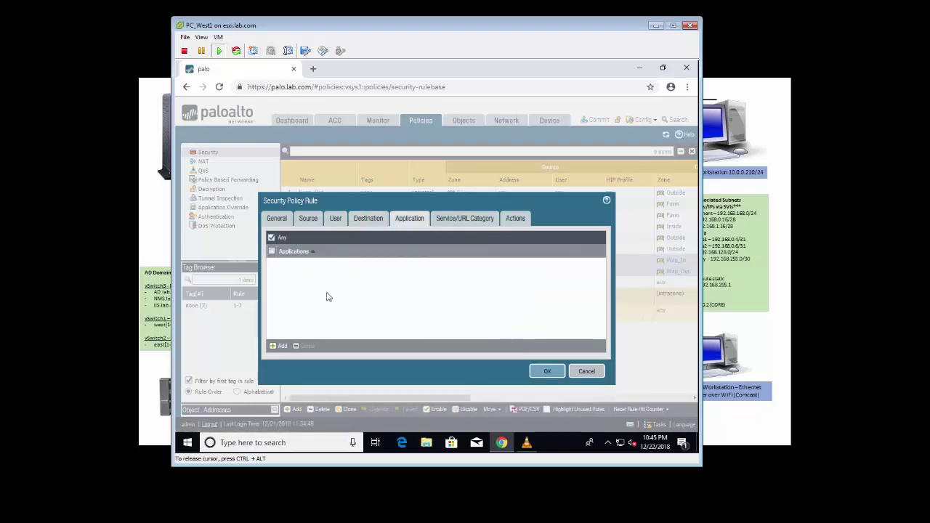
click(468, 220)
click(333, 238)
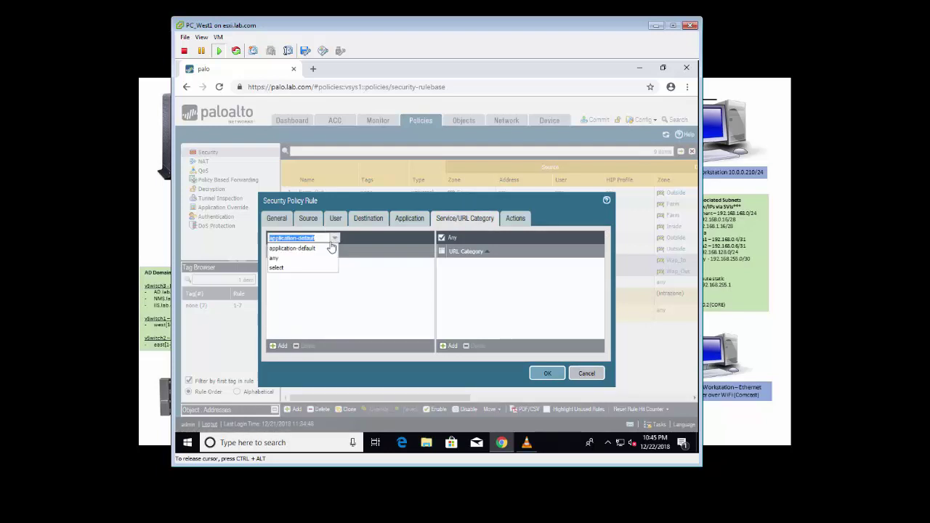
click(275, 258)
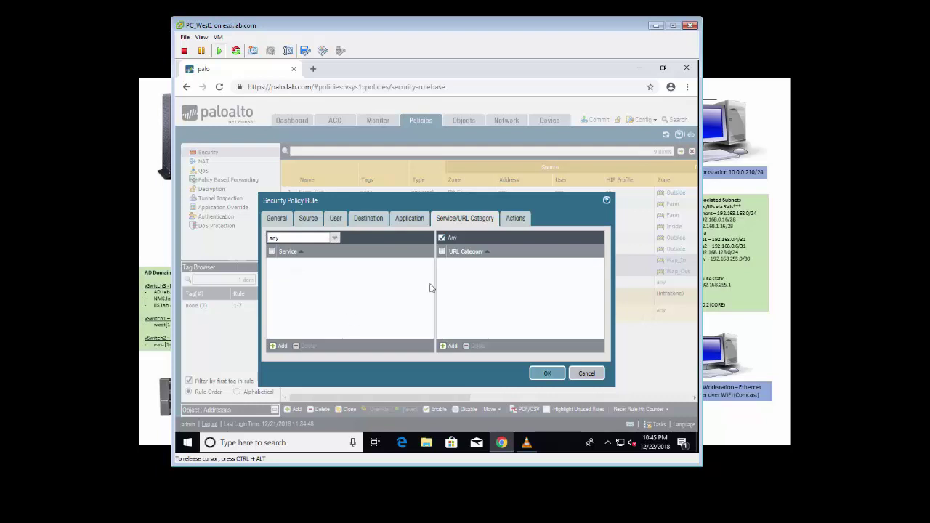
click(515, 218)
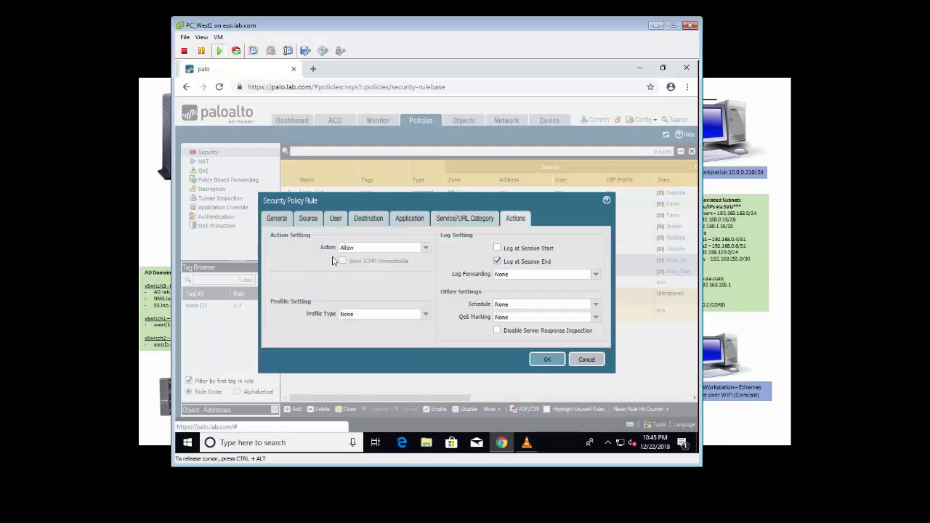
click(544, 360)
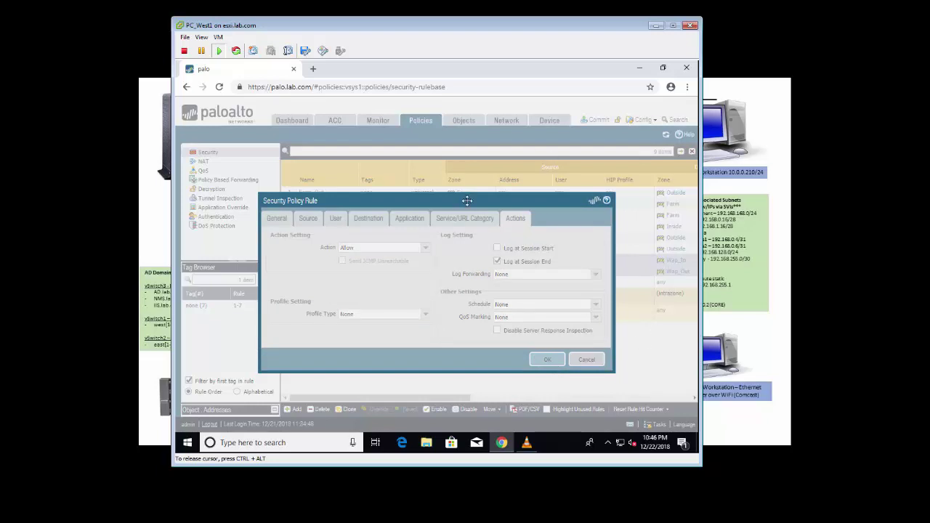
Step: Log back in to the firewall with the admin username and password, dismissing the default-credentials warning
drag(467, 200, 474, 183)
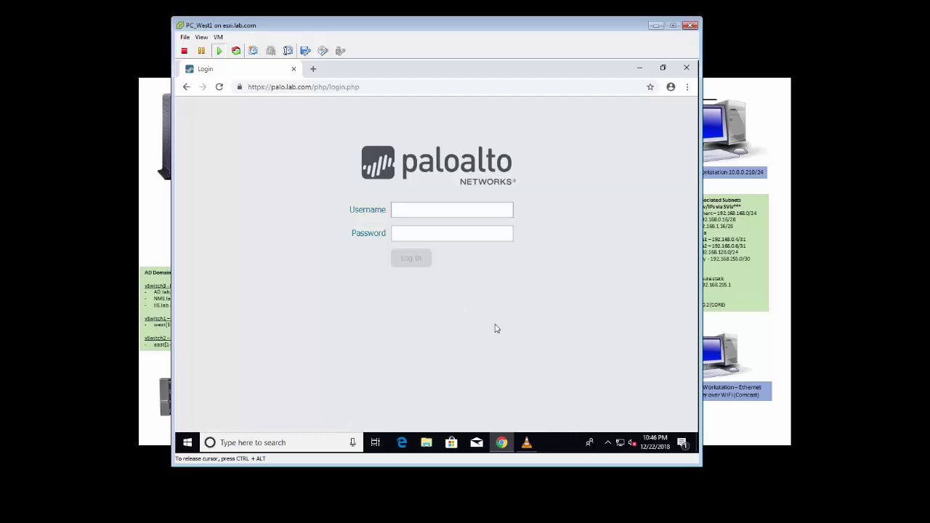
text(in)
key(Tab)
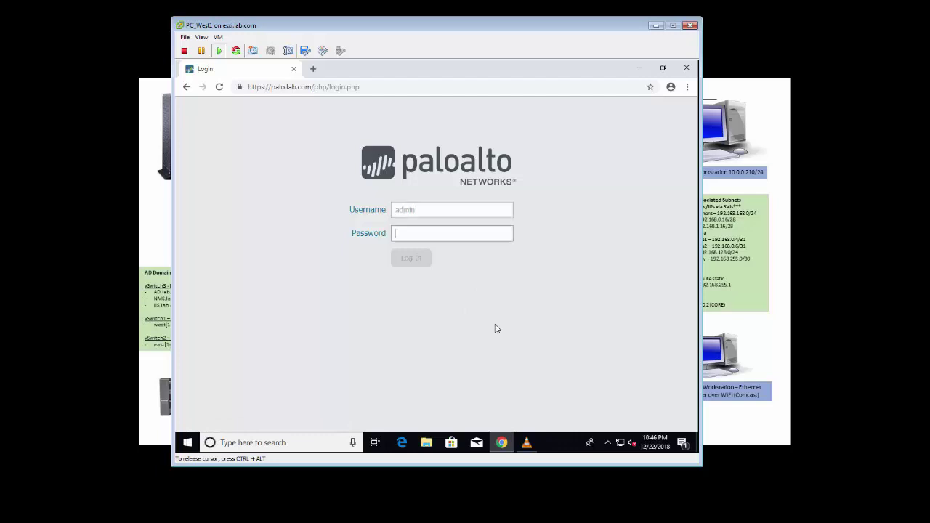
text(admin)
key(Return)
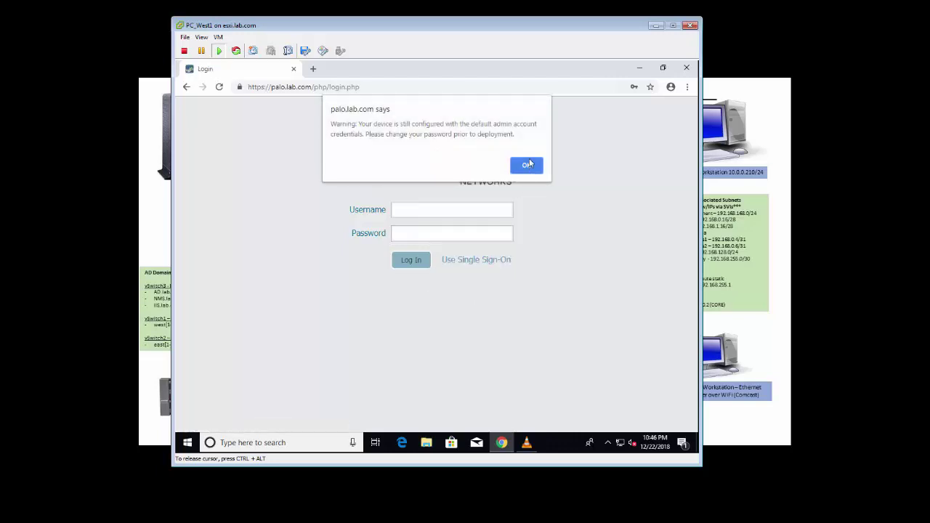
click(527, 165)
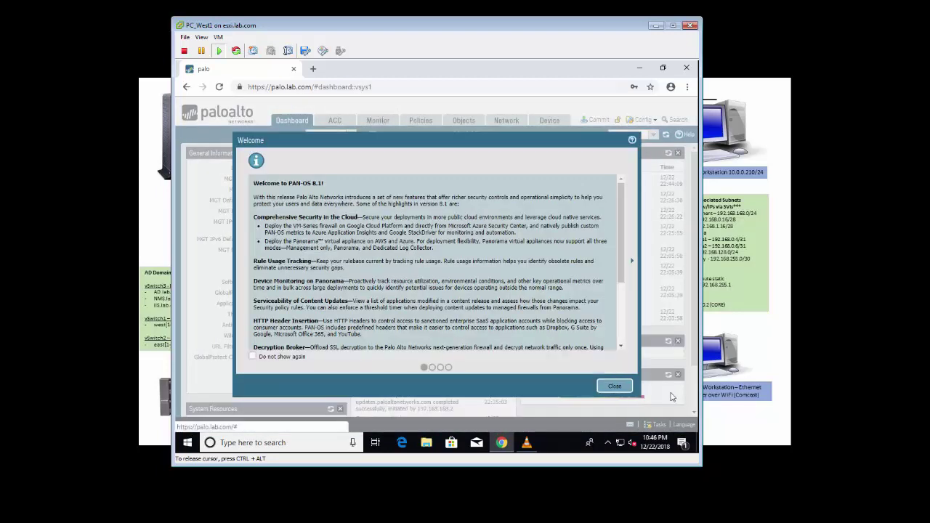
Step: Dismiss the welcome message and add a new security rule named mcast_rule after the Wap rule
click(615, 386)
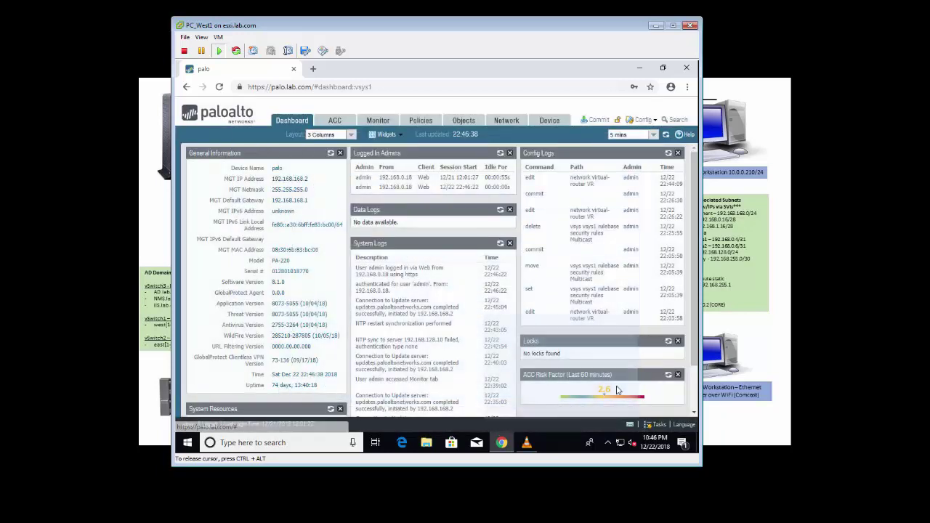
click(424, 124)
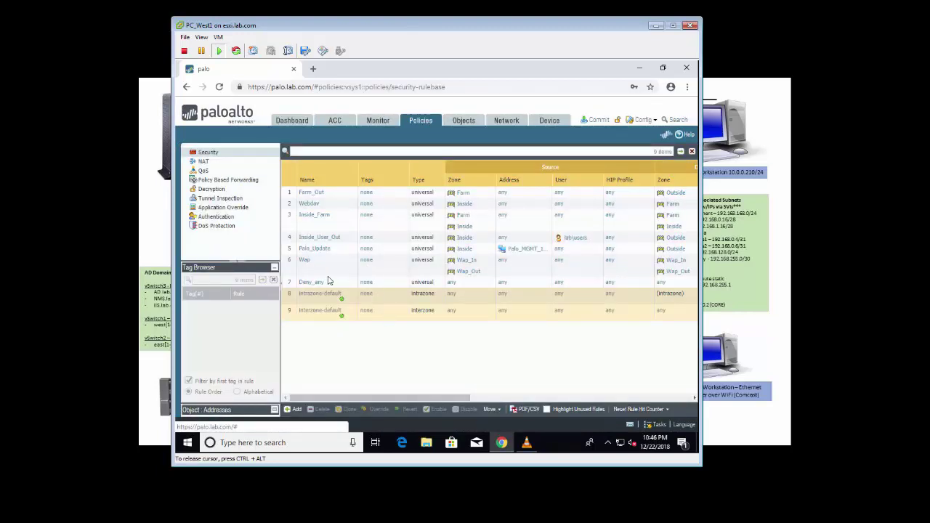
click(293, 269)
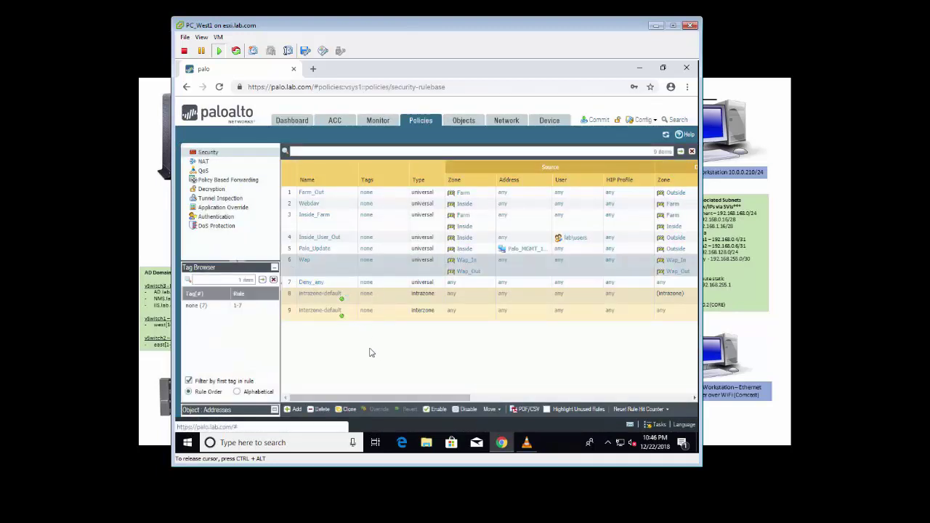
click(290, 411)
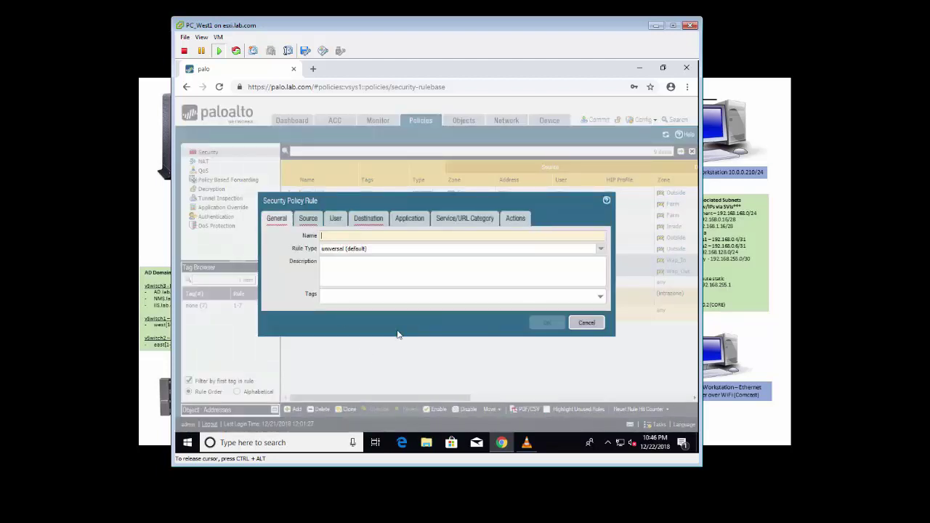
click(397, 334)
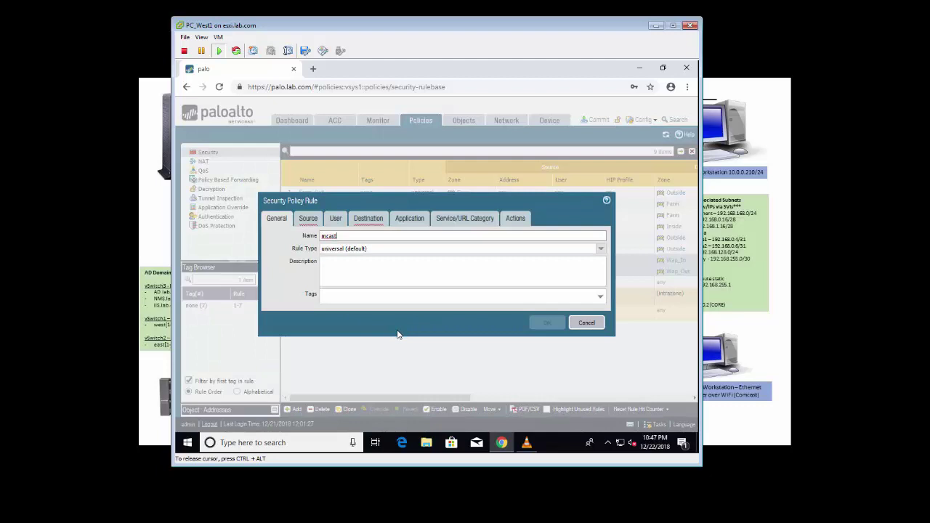
text(rule)
Step: Give mcast_rule source zones Inside and Farm and the webdav 192.168.128.30 source address
click(308, 218)
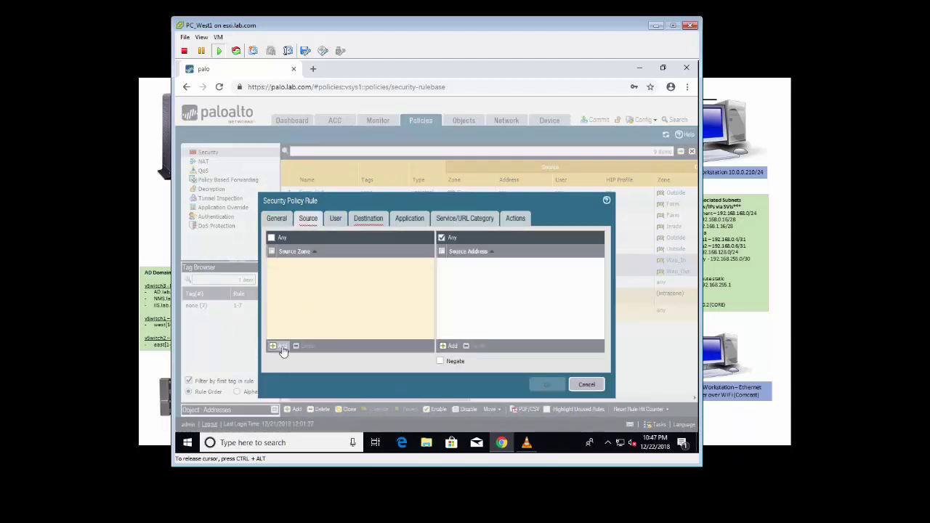
click(278, 346)
click(286, 283)
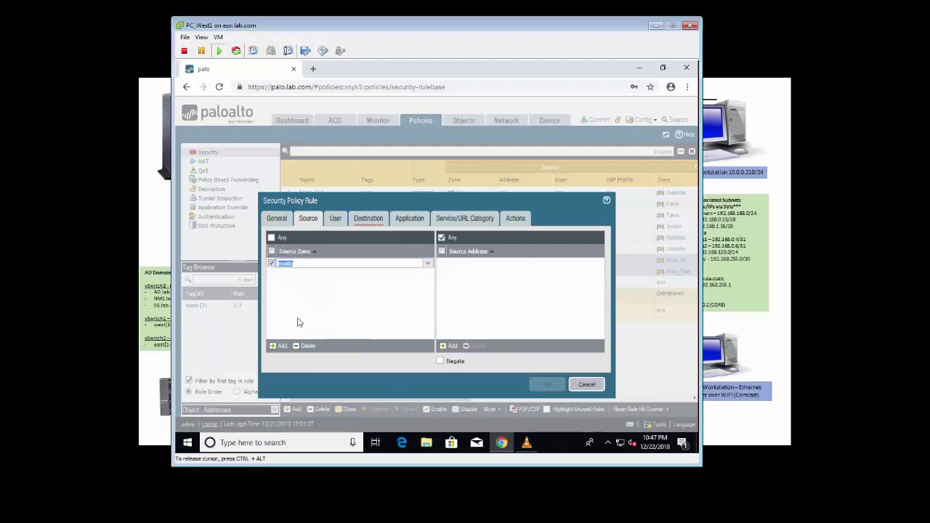
click(298, 321)
click(278, 346)
click(286, 277)
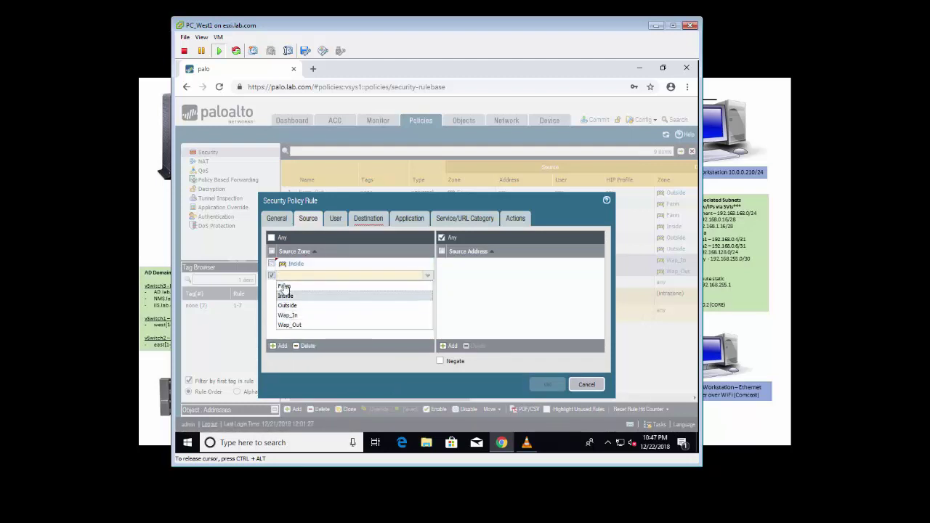
click(286, 287)
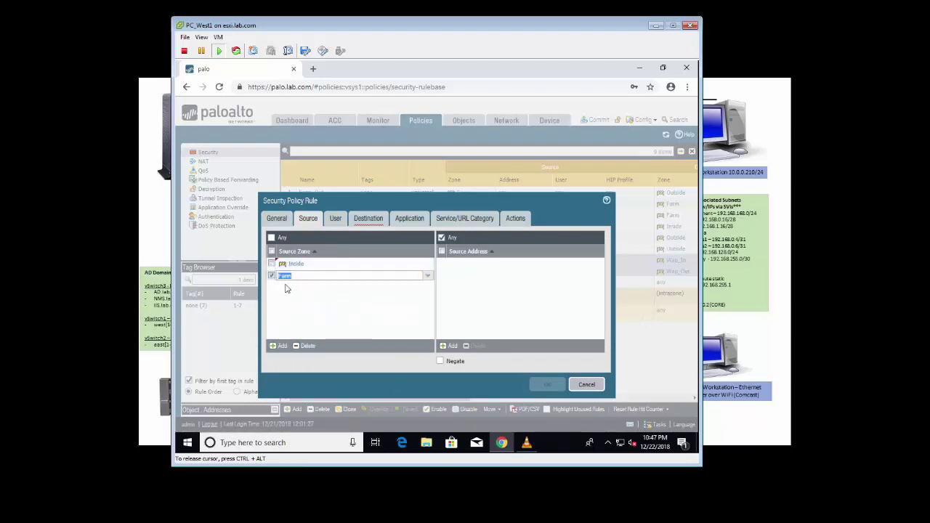
click(449, 347)
text(192.168.128.30)
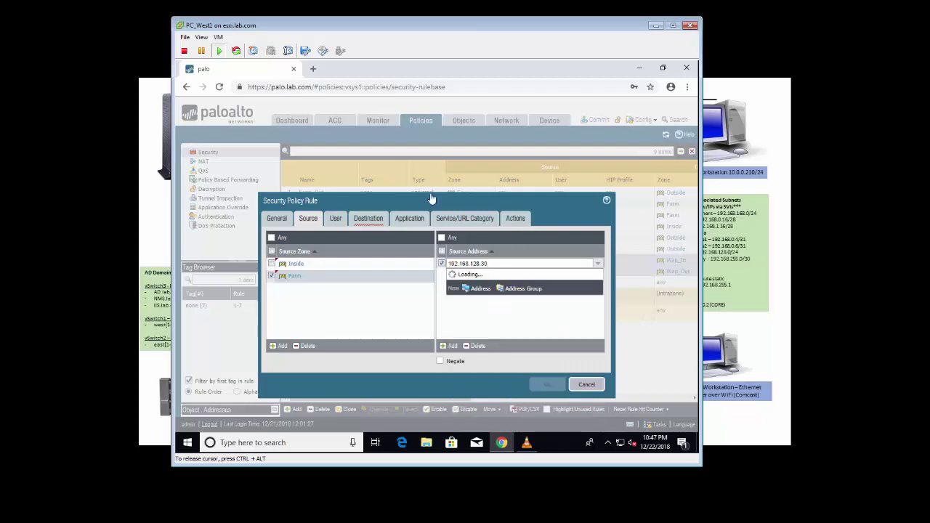
click(531, 282)
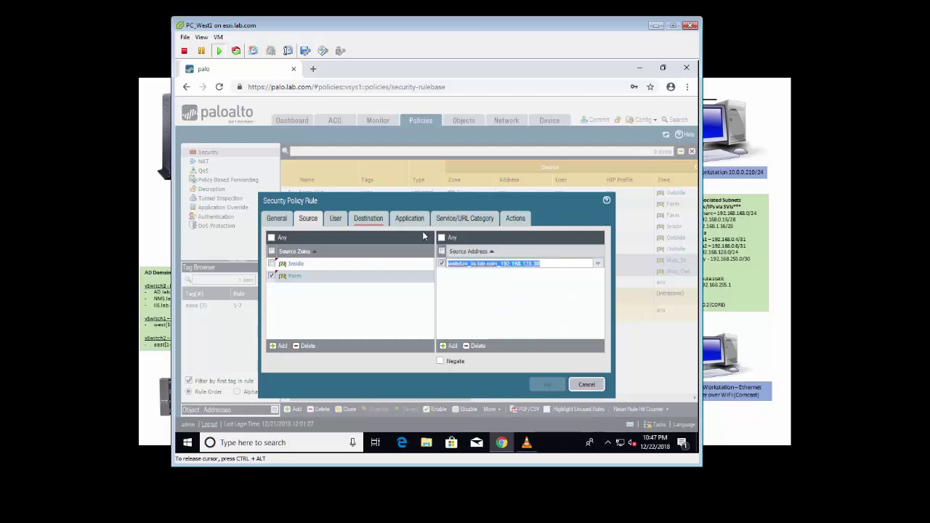
Step: Set mcast_rule's destination to zone multicast with address 239.0.1.1
click(369, 218)
click(335, 238)
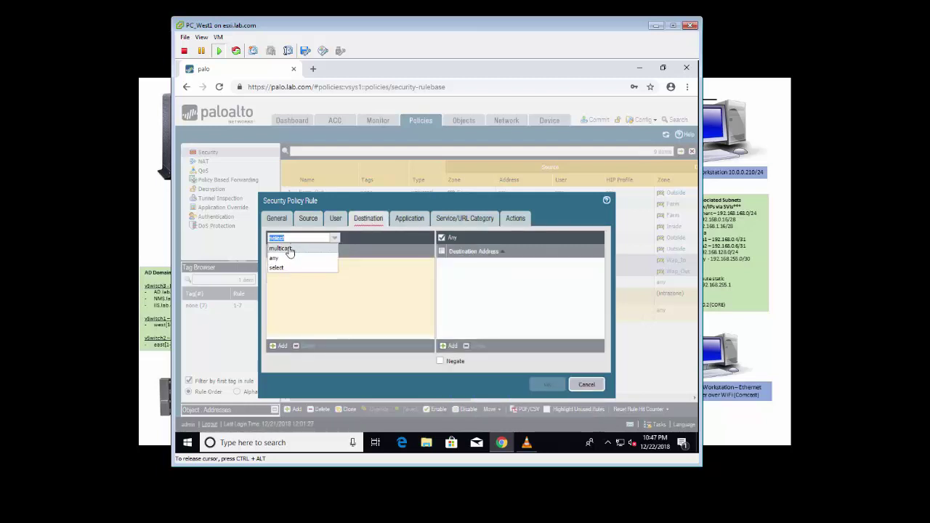
click(280, 248)
click(449, 347)
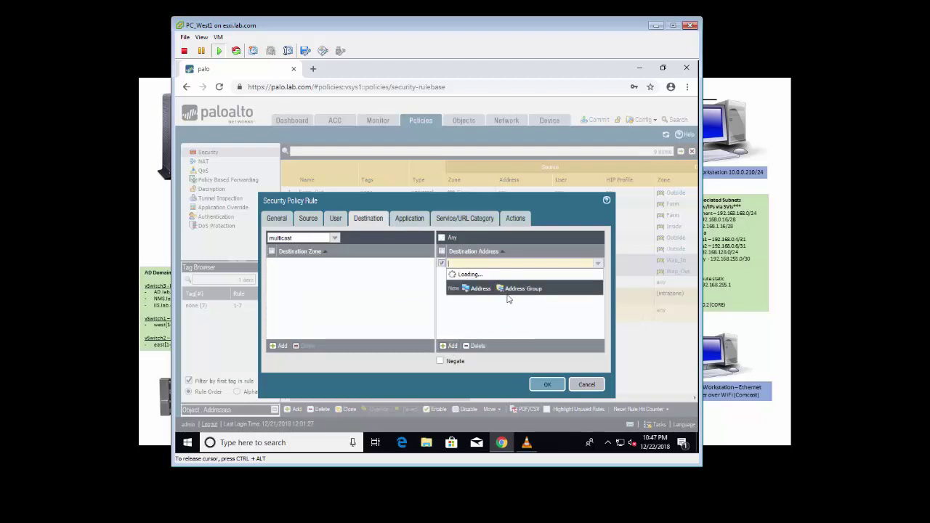
text(239.0.1.1)
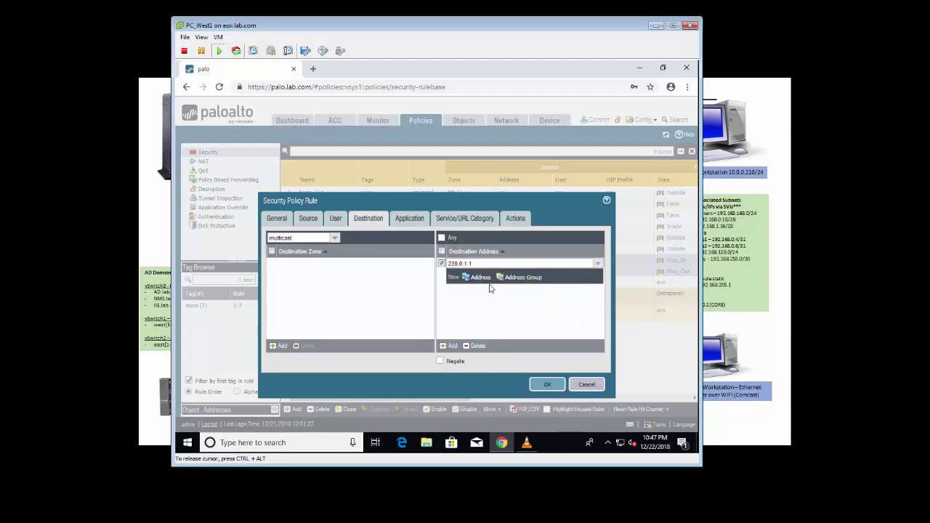
key(Return)
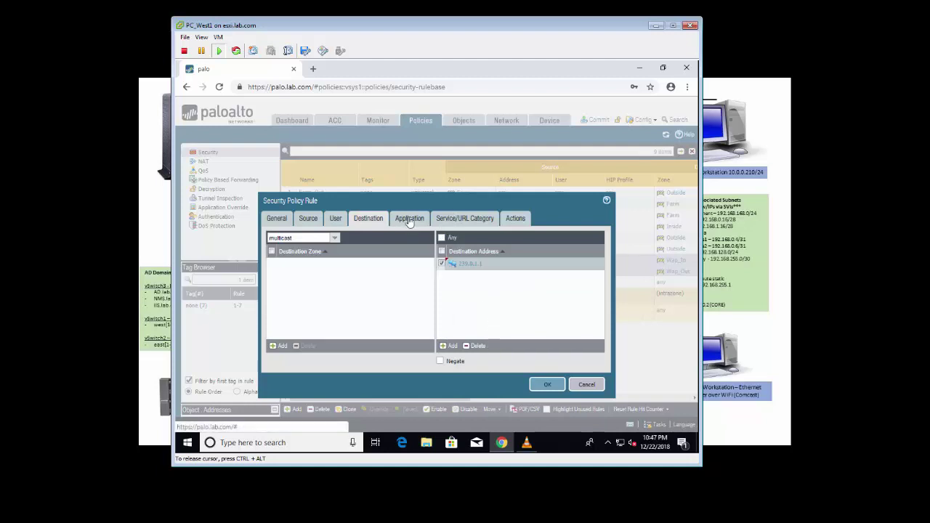
Step: Set mcast_rule's service to any and save the rule
click(410, 219)
click(444, 219)
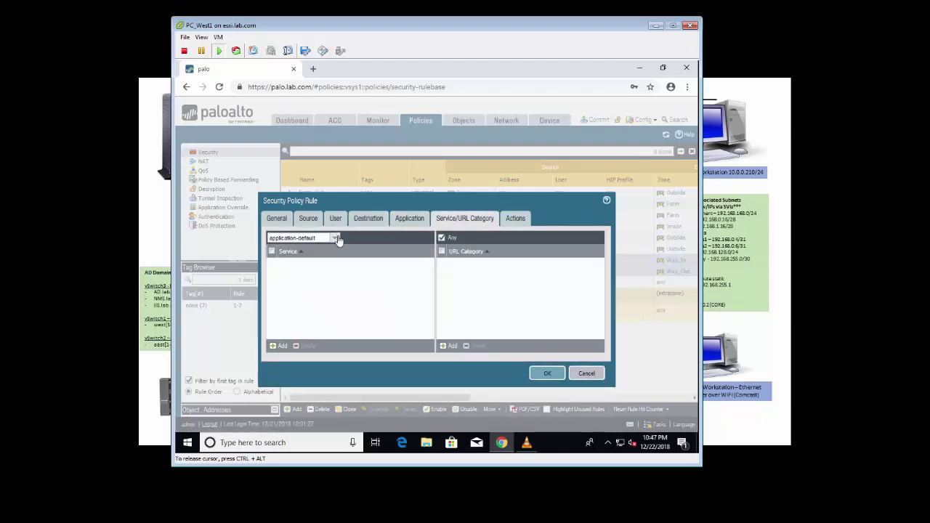
click(335, 237)
click(276, 257)
click(337, 304)
click(547, 374)
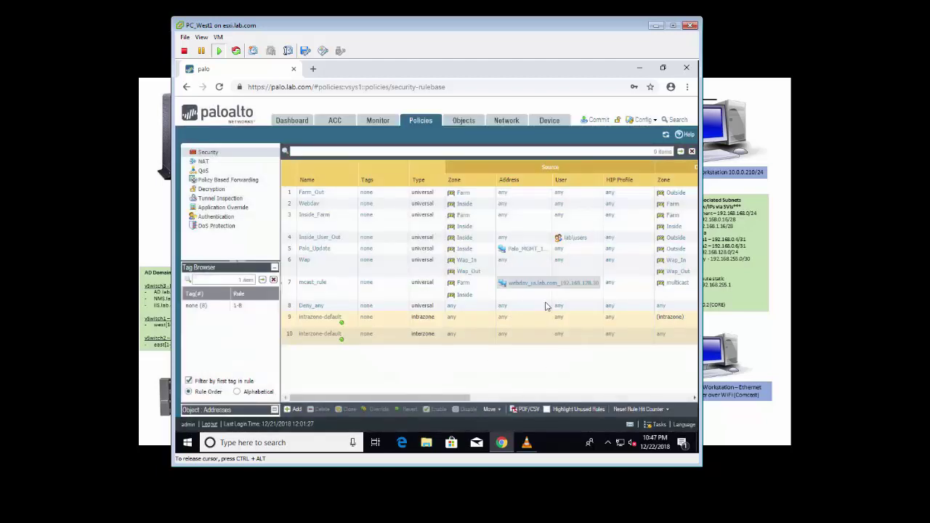
Step: Commit all pending changes to the firewall and minimize the playing VLC video window
click(594, 120)
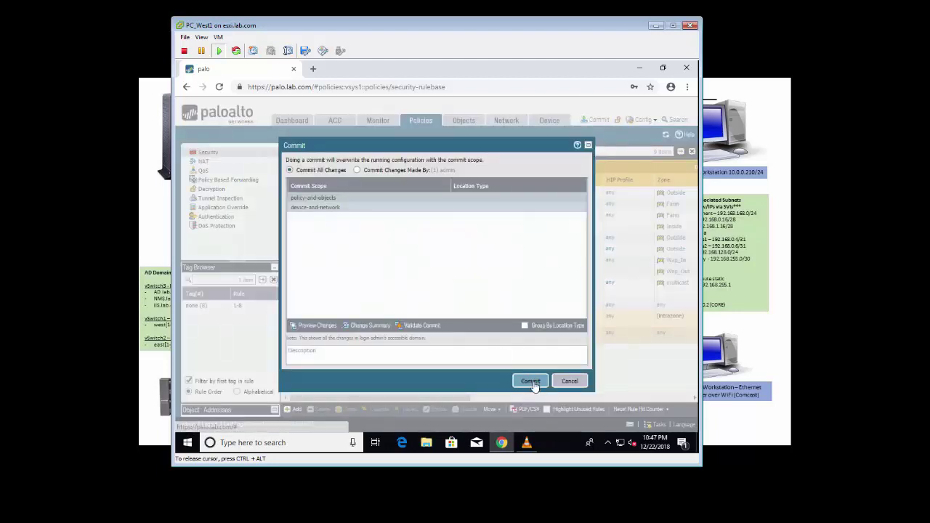
click(533, 382)
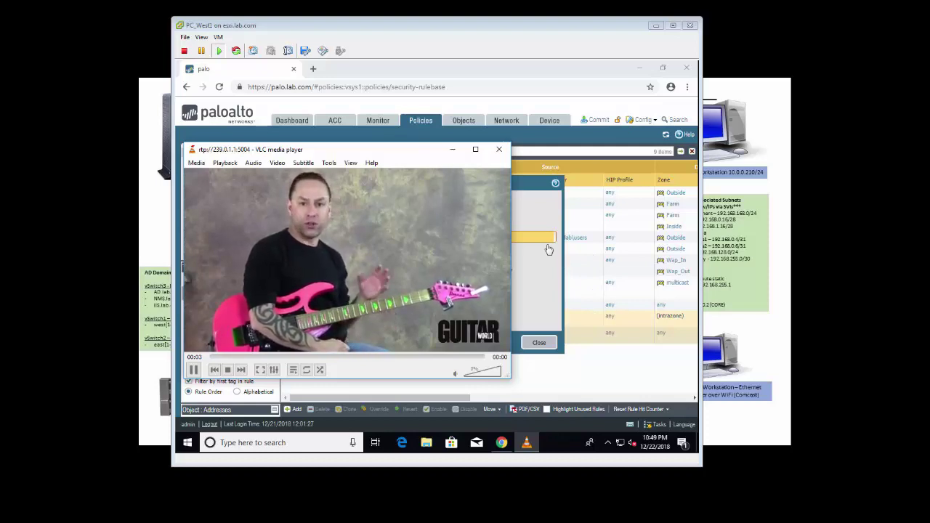
click(450, 150)
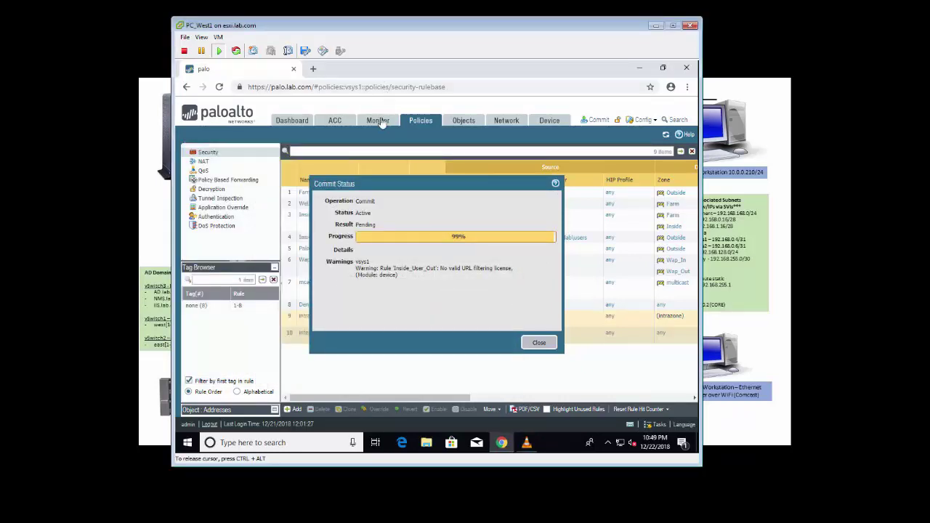
Step: On the CORE switch session, run 'show ip mroute' and highlight the 192.168.128.30 source entry
key(ctrl+alt)
key(alt+Tab)
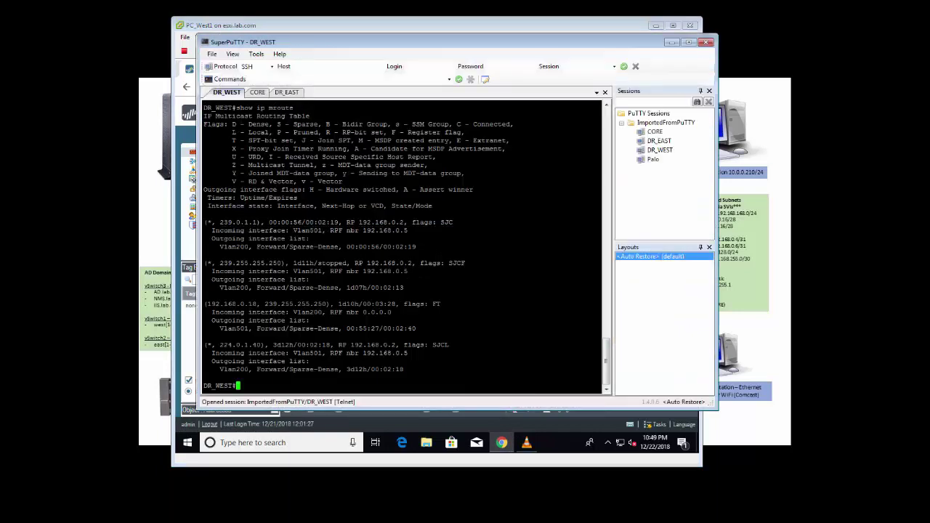
click(259, 93)
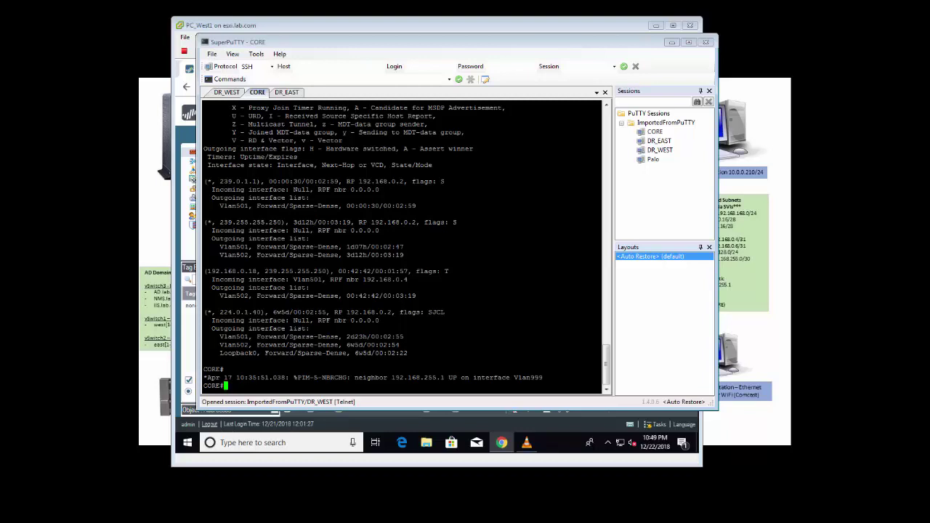
text(show ipm)
key(BackSpace)
key(BackSpace)
text(mroute)
key(Return)
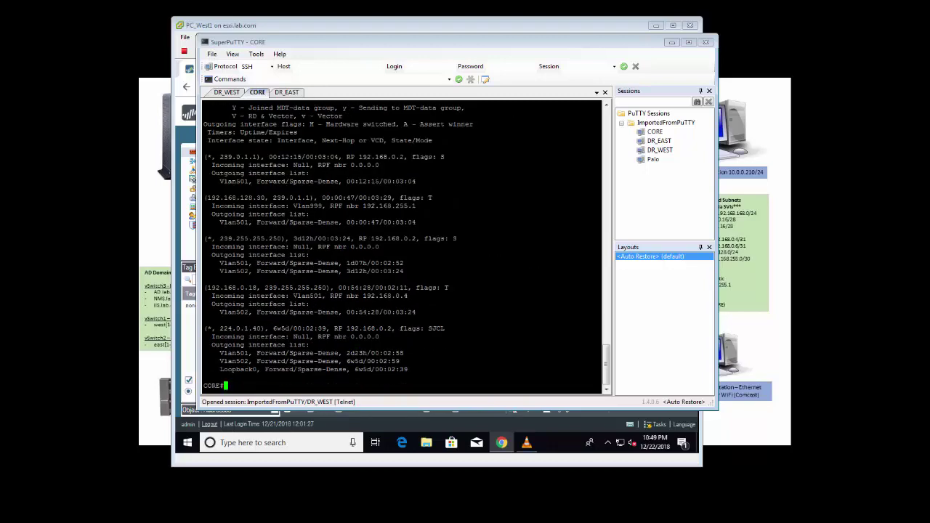
drag(207, 198, 266, 198)
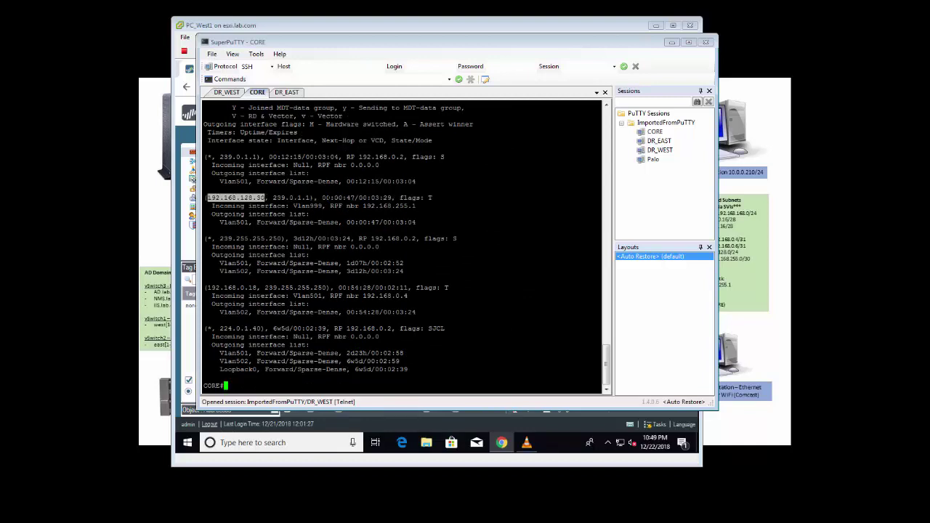